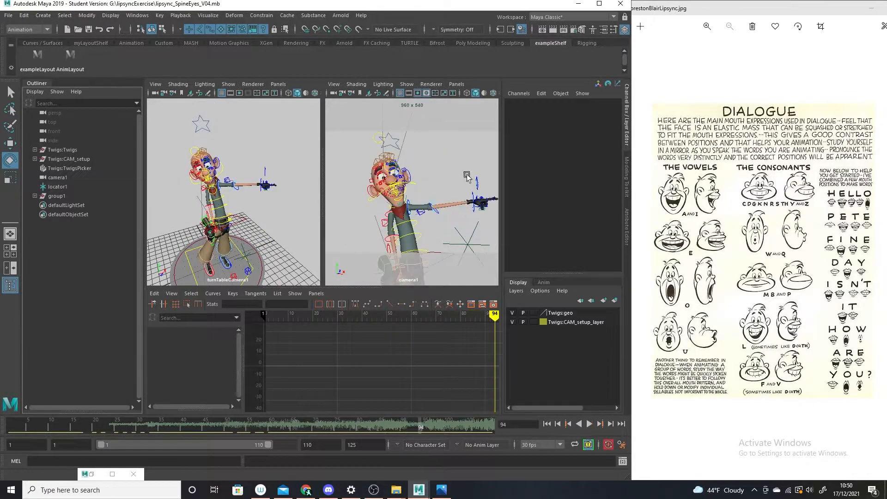
pyautogui.moveTo(204, 426); pyautogui.dragTo(170, 426)
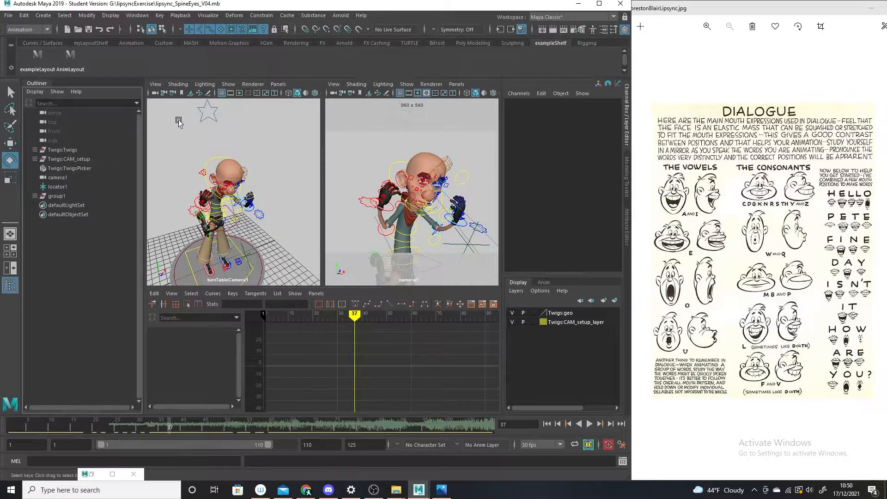
pyautogui.moveTo(98, 426); pyautogui.dragTo(184, 425)
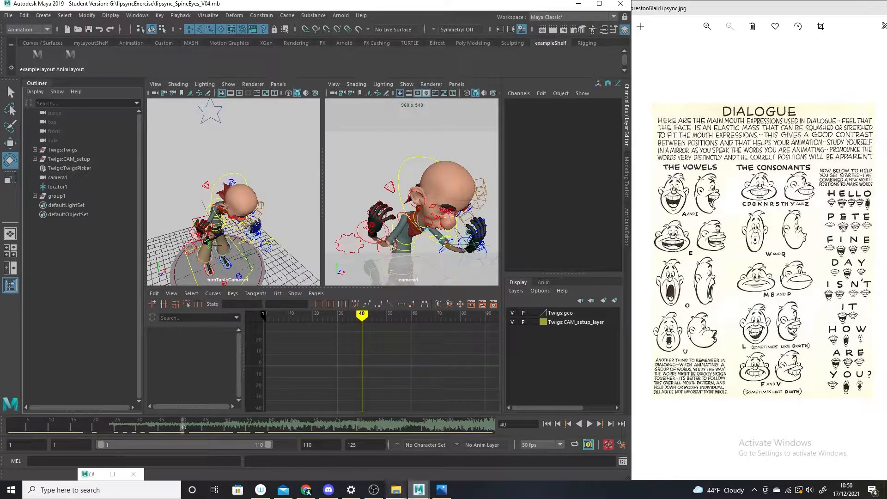
pyautogui.click(374, 490)
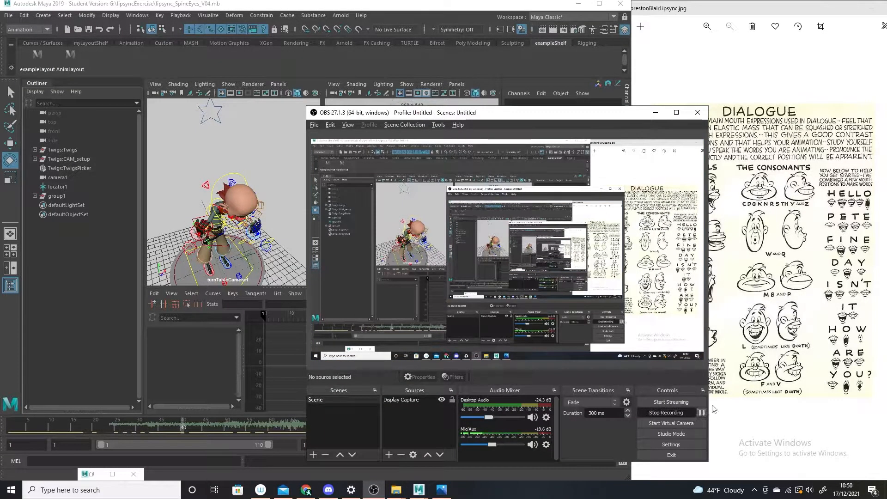
pyautogui.click(655, 112)
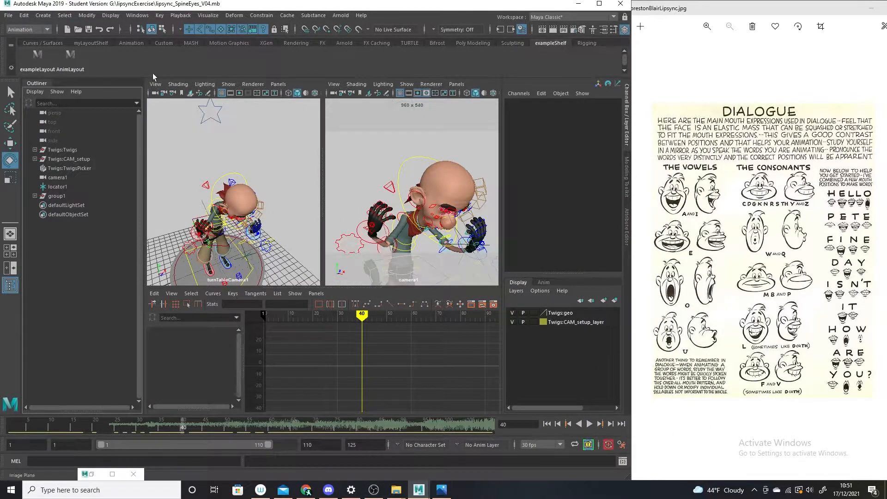
# - Create a new camera and rename it faceCam
pyautogui.click(43, 15)
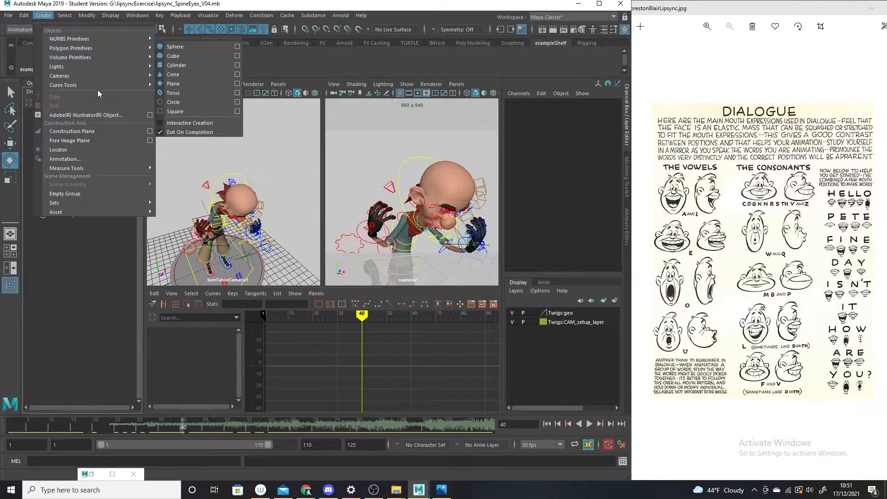
pyautogui.moveTo(29, 16)
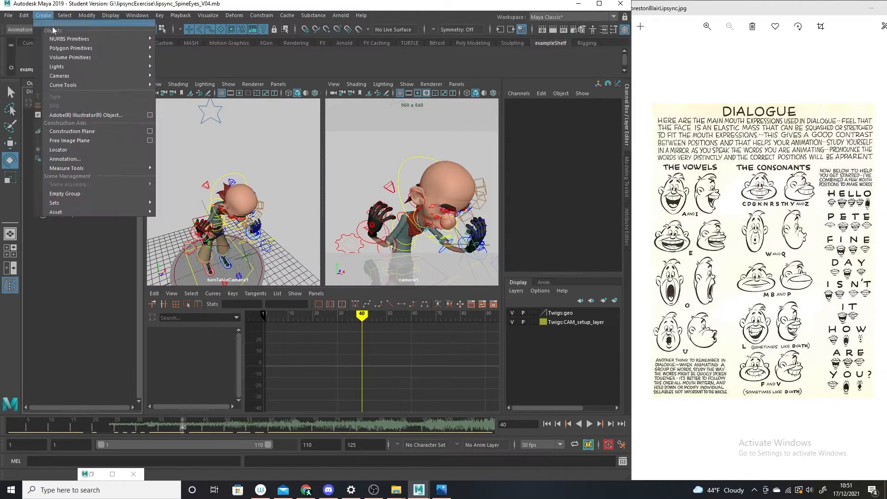
pyautogui.moveTo(76, 77)
pyautogui.click(203, 81)
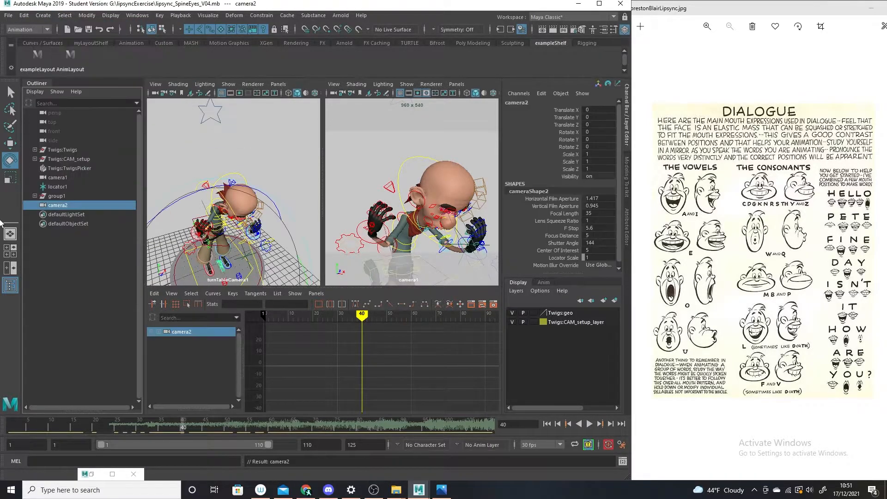
pyautogui.doubleClick(66, 204)
pyautogui.write('faceCam')
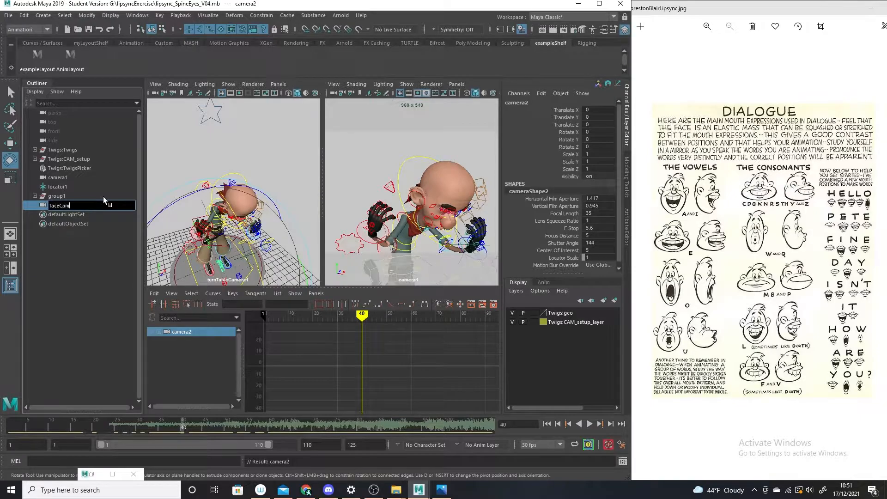
pyautogui.press('Return')
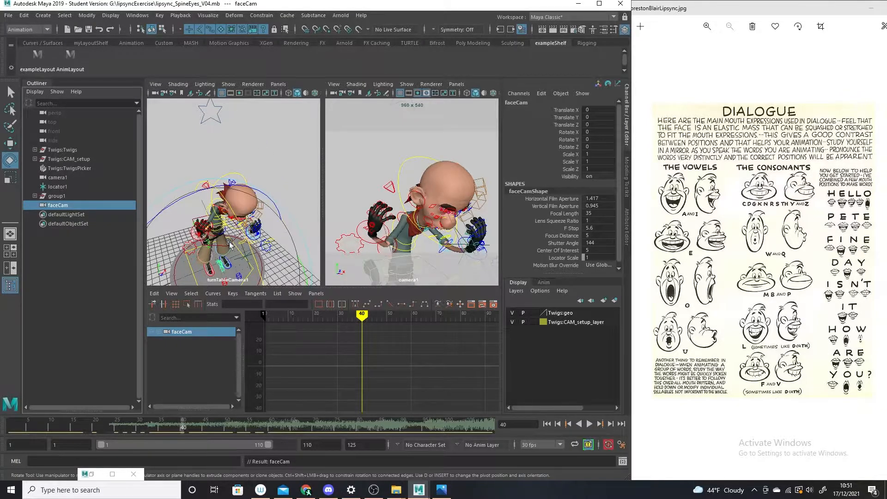
# - Look through faceCam in the turntable camera's viewport and roughly frame the character's head and upper body
pyautogui.moveTo(73, 207); pyautogui.dragTo(226, 219, button='middle')
pyautogui.keyDown('alt'); pyautogui.moveTo(270, 245); pyautogui.dragTo(213, 216, button='right'); pyautogui.keyUp('alt')
pyautogui.keyDown('alt'); pyautogui.moveTo(213, 217); pyautogui.dragTo(280, 247, button='middle'); pyautogui.keyUp('alt')
pyautogui.keyDown('alt'); pyautogui.moveTo(274, 170); pyautogui.dragTo(249, 198, button='middle'); pyautogui.keyUp('alt')
pyautogui.keyDown('alt'); pyautogui.moveTo(305, 226); pyautogui.dragTo(249, 209, button='right'); pyautogui.keyUp('alt')
pyautogui.keyDown('alt'); pyautogui.moveTo(271, 226); pyautogui.dragTo(267, 226); pyautogui.keyUp('alt')
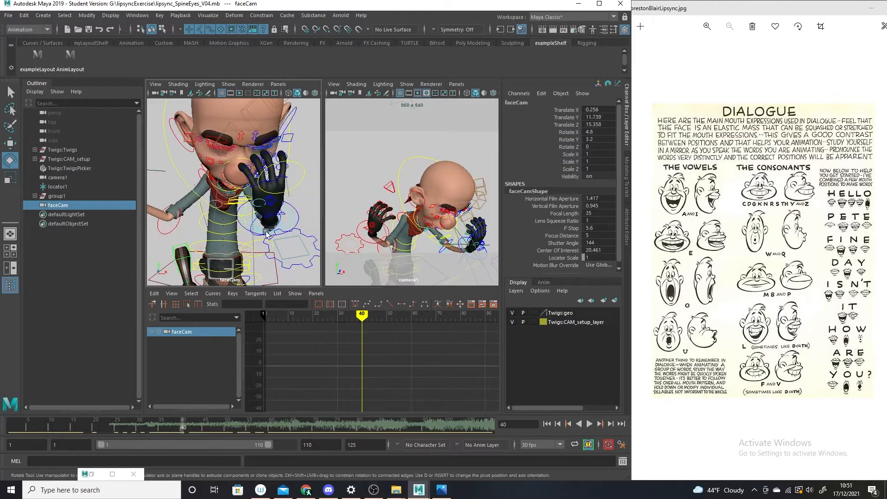
pyautogui.moveTo(257, 241)
pyautogui.keyDown('alt'); pyautogui.mouseDown(button='middle')
pyautogui.moveTo(257, 181)
pyautogui.moveTo(257, 246)
pyautogui.mouseUp(button='middle'); pyautogui.keyUp('alt')
# - At frame 5, reposition faceCam for a close front view of the character's whole face
pyautogui.moveTo(181, 430); pyautogui.dragTo(28, 426)
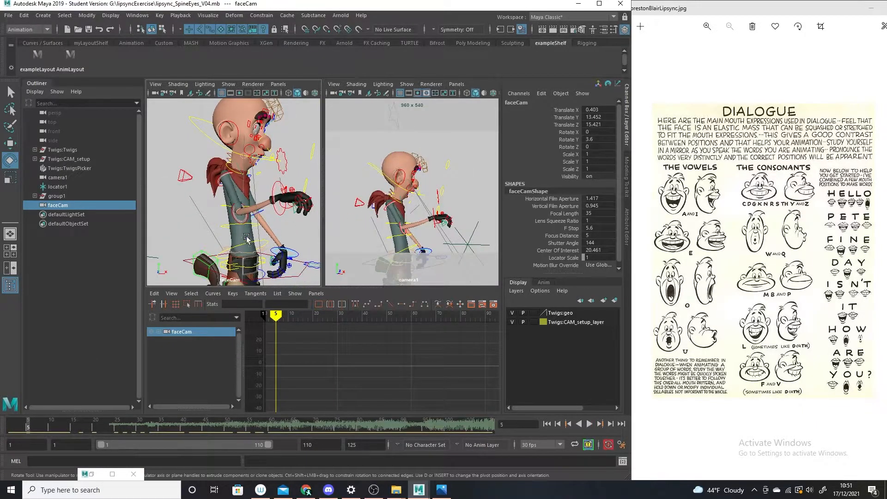
pyautogui.keyDown('alt'); pyautogui.moveTo(256, 231); pyautogui.dragTo(205, 222); pyautogui.keyUp('alt')
pyautogui.keyDown('alt'); pyautogui.moveTo(213, 212); pyautogui.dragTo(277, 226, button='middle'); pyautogui.keyUp('alt')
pyautogui.keyDown('alt'); pyautogui.moveTo(287, 234); pyautogui.dragTo(266, 238); pyautogui.keyUp('alt')
pyautogui.moveTo(266, 238)
pyautogui.keyDown('alt'); pyautogui.mouseDown(button='middle')
pyautogui.moveTo(248, 241)
pyautogui.moveTo(278, 249)
pyautogui.mouseUp(button='middle'); pyautogui.keyUp('alt')
pyautogui.keyDown('alt'); pyautogui.moveTo(278, 248); pyautogui.dragTo(279, 262, button='right'); pyautogui.keyUp('alt')
pyautogui.keyDown('alt'); pyautogui.moveTo(279, 261); pyautogui.dragTo(263, 269); pyautogui.keyUp('alt')
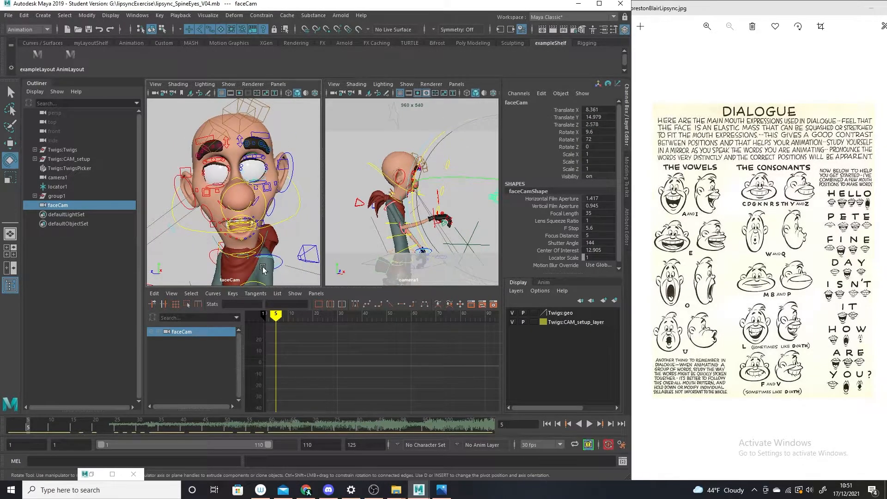
pyautogui.keyDown('alt'); pyautogui.moveTo(280, 277); pyautogui.dragTo(277, 207, button='right'); pyautogui.keyUp('alt')
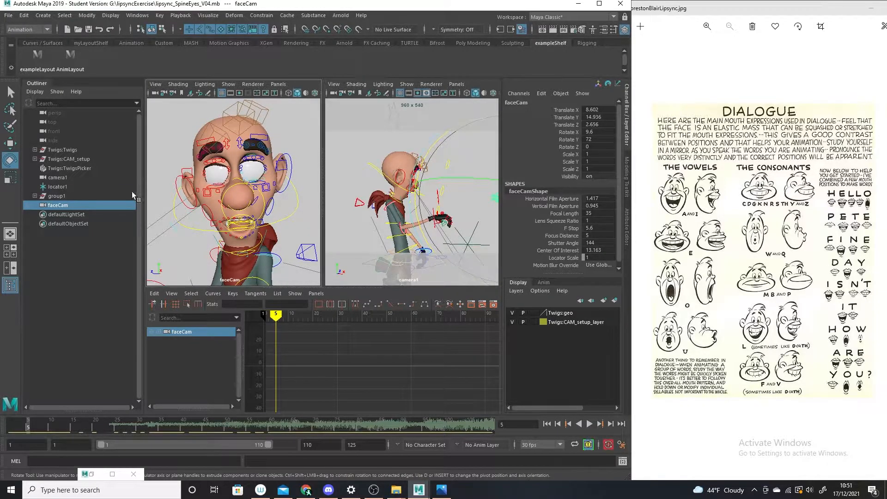
# - Parent-constrain faceCam to the head control CNT_HEAD_1_C with Maintain Offset on and all translate and rotate axes
pyautogui.click(296, 208)
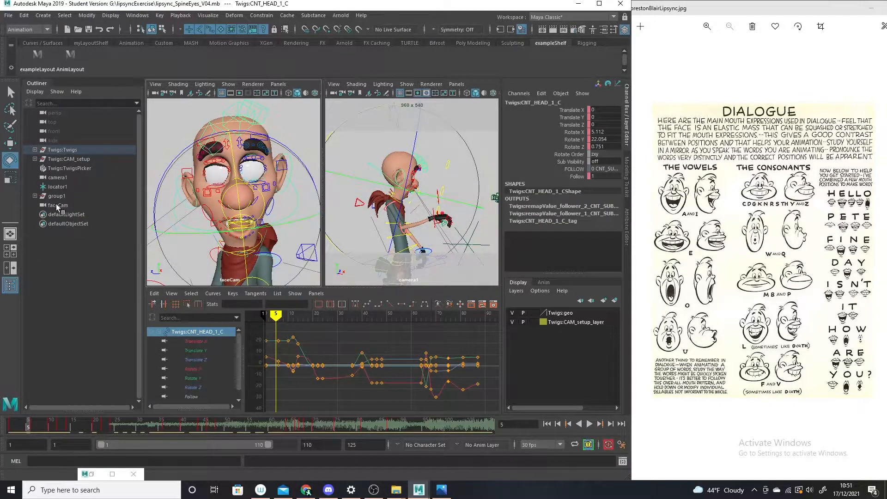
pyautogui.click(53, 203)
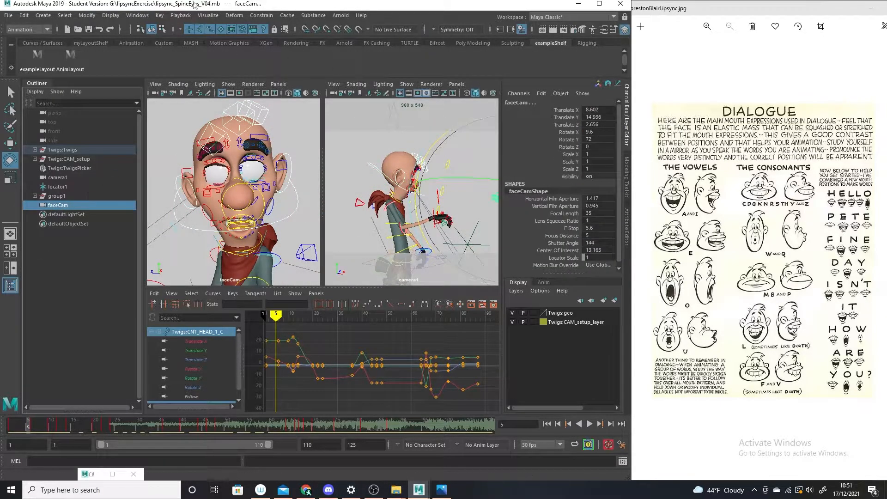
pyautogui.click(261, 17)
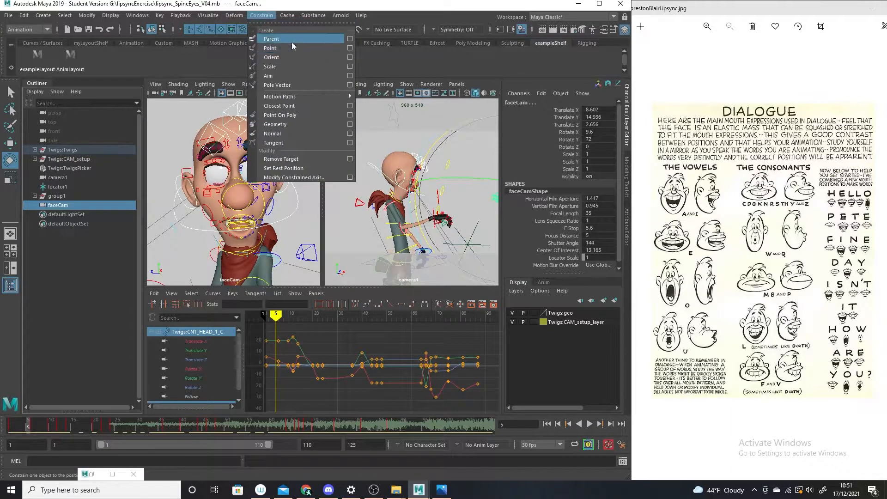
pyautogui.click(349, 39)
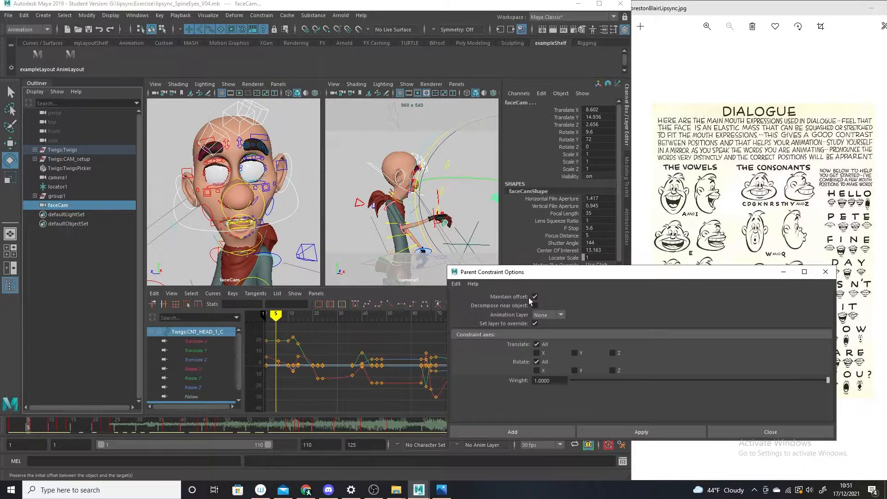
pyautogui.click(638, 430)
pyautogui.click(783, 271)
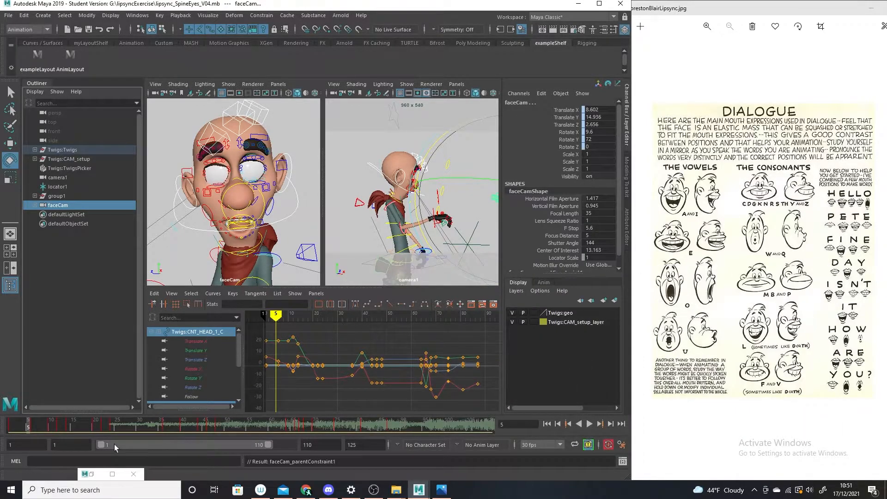
# - Check how faceCam follows the head during playback and from the persp view, ending at frame 1 in the faceCam view
pyautogui.hotkey('alt', 'v')
pyautogui.moveTo(142, 430); pyautogui.dragTo(14, 403)
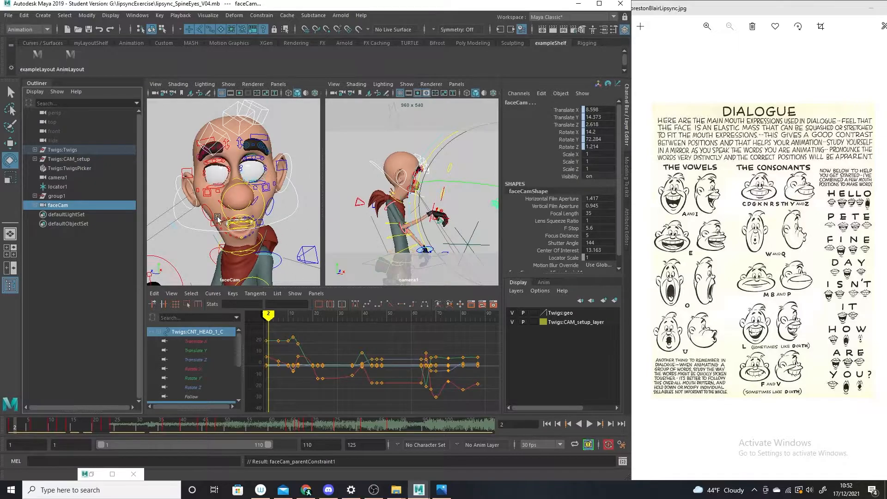
pyautogui.click(278, 84)
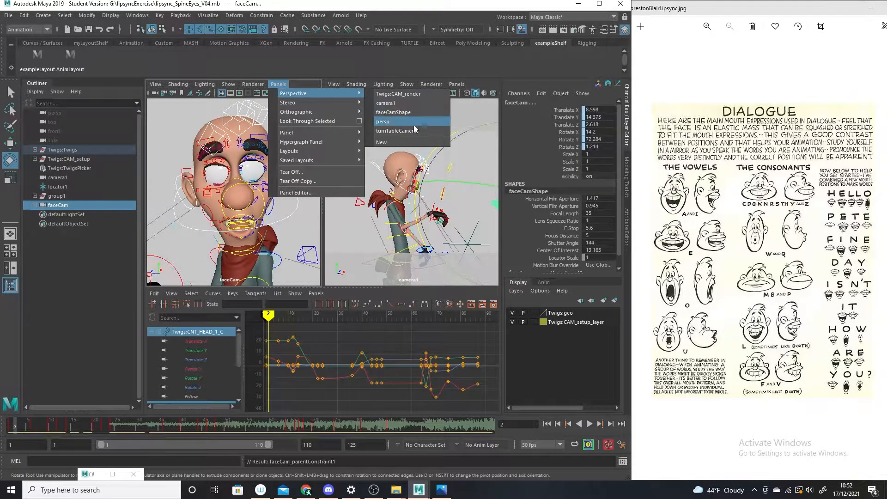
pyautogui.click(414, 124)
pyautogui.scroll(-10, 303, 254)
pyautogui.keyDown('alt'); pyautogui.moveTo(295, 249); pyautogui.dragTo(268, 245); pyautogui.keyUp('alt')
pyautogui.scroll(3, 266, 245)
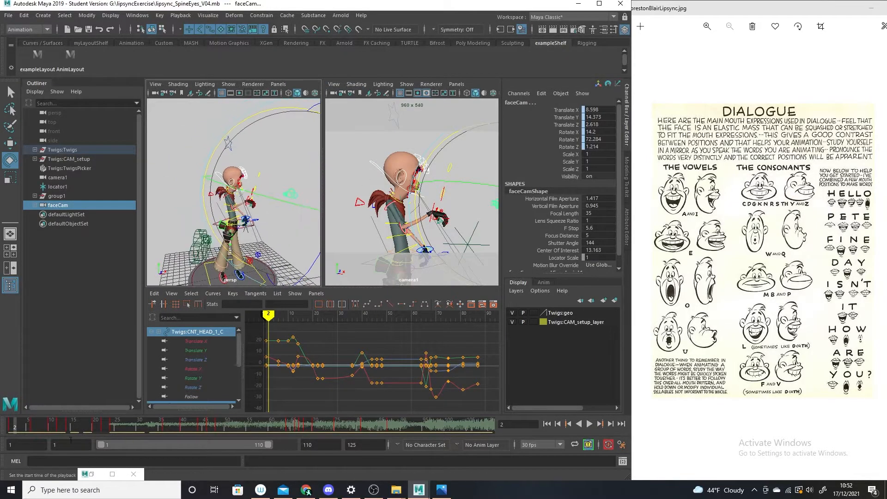
pyautogui.moveTo(31, 423); pyautogui.dragTo(10, 424)
pyautogui.moveTo(73, 207); pyautogui.dragTo(236, 212, button='middle')
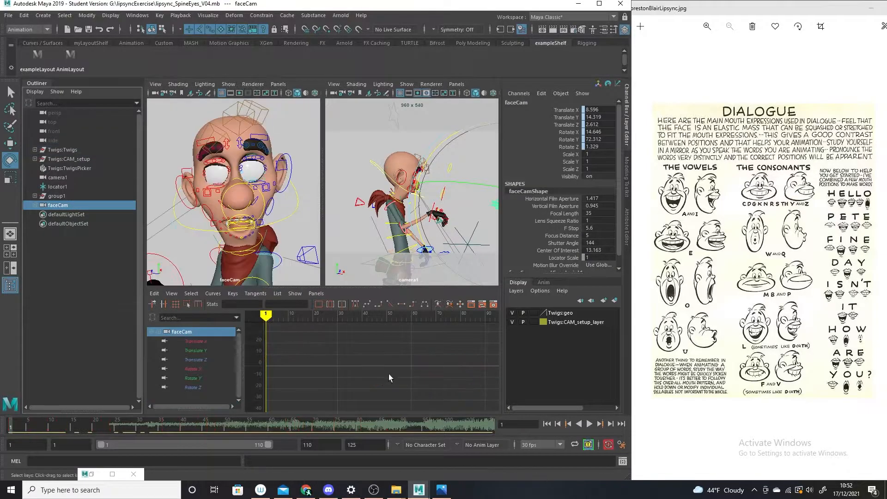
# - At frame 22, set Body Ctrl Vis to off on the star-shaped CNT_ACME_C control above the head
pyautogui.click(102, 428)
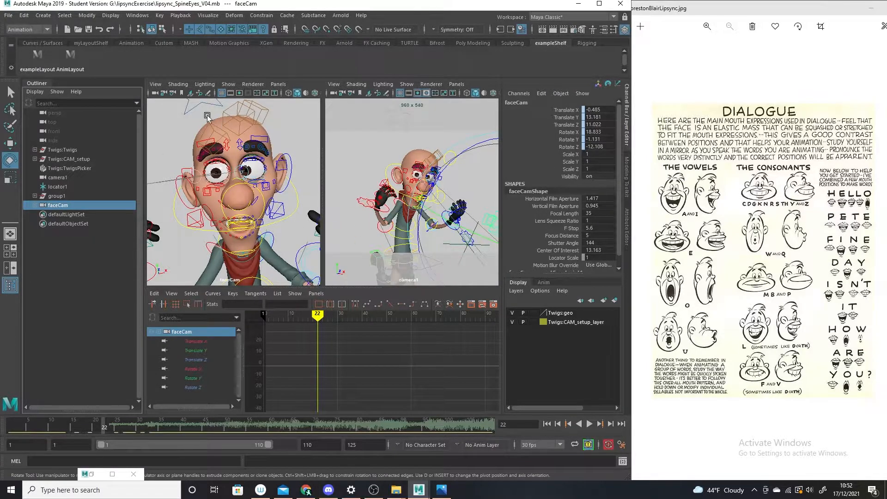
pyautogui.click(196, 105)
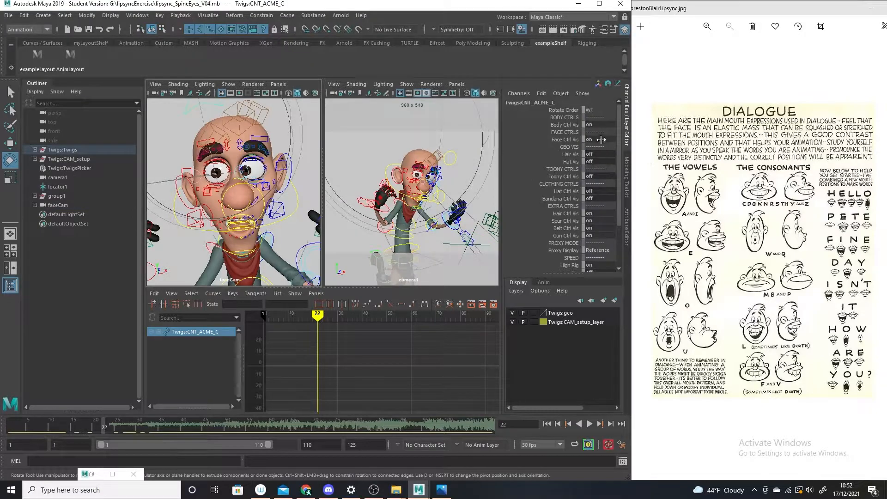
pyautogui.doubleClick(595, 124)
pyautogui.write('off')
pyautogui.press('Return')
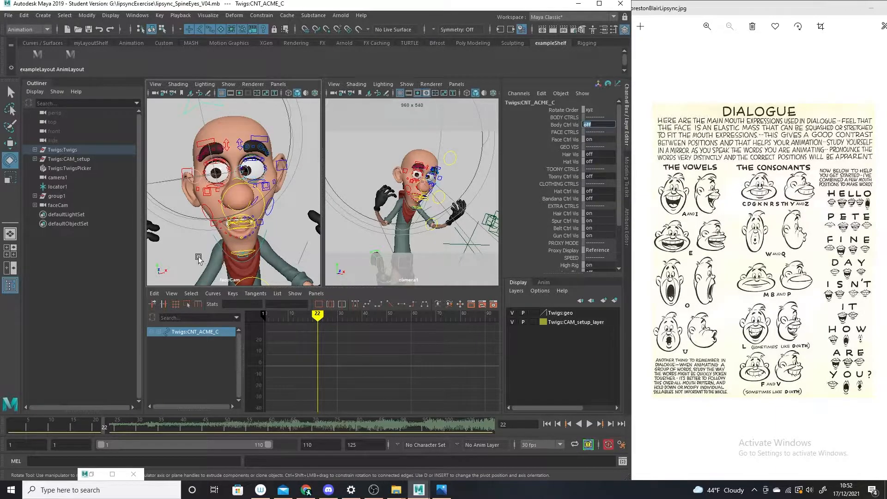
# - Try rotating the jaw control at frame 22, and remove the resulting rotations and Rotate X key
pyautogui.click(223, 250)
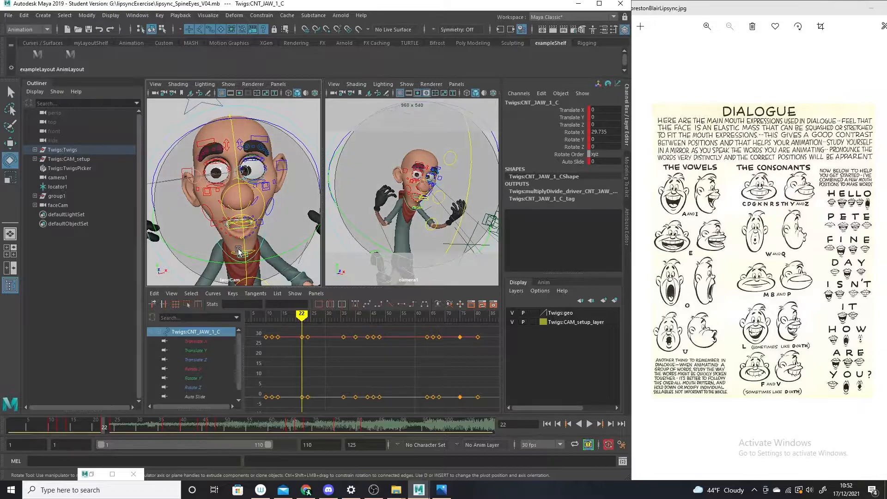
pyautogui.moveTo(244, 248); pyautogui.dragTo(154, 151)
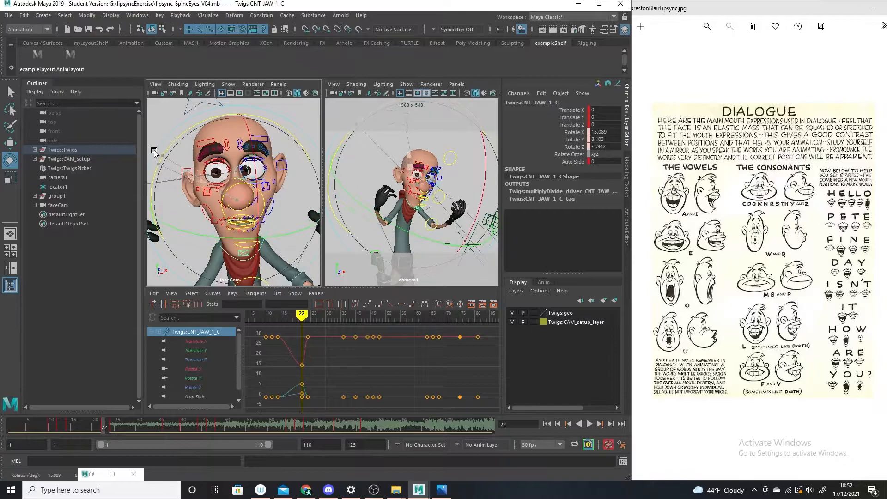
pyautogui.hotkey('ctrl', 'z')
pyautogui.hotkey('ctrl', 'z')
pyautogui.hotkey('ctrl', 'z')
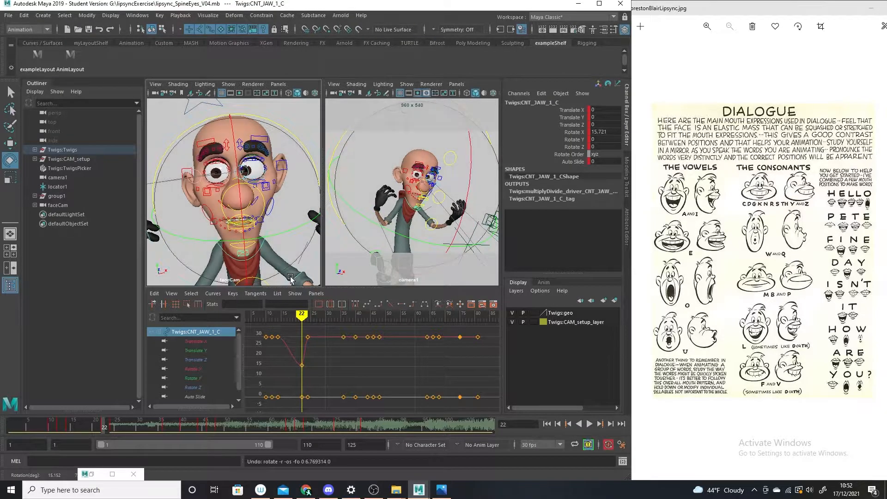
pyautogui.click(302, 365)
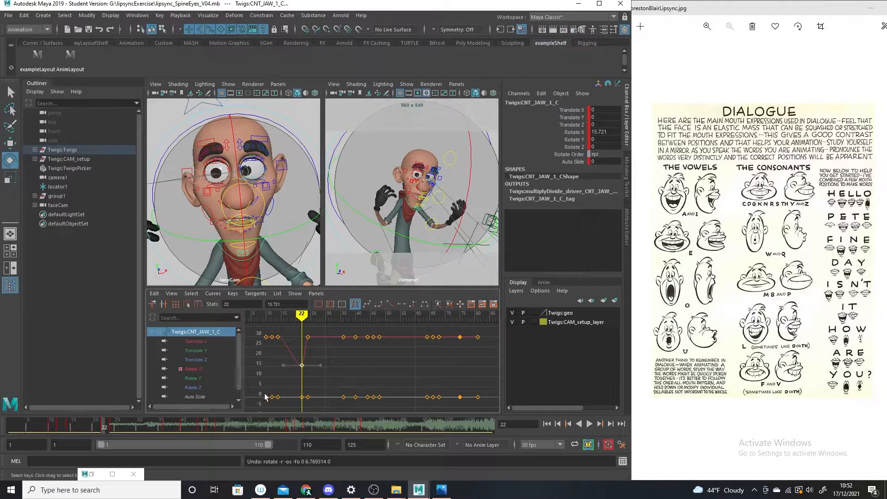
pyautogui.press('Delete')
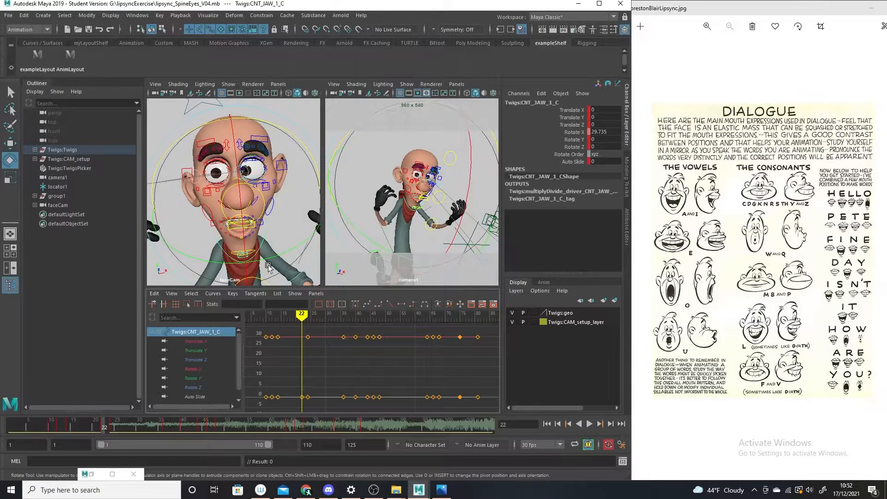
# - Delete all of the jaw control's Rotate X keys except the first one
pyautogui.moveTo(111, 428); pyautogui.dragTo(55, 429)
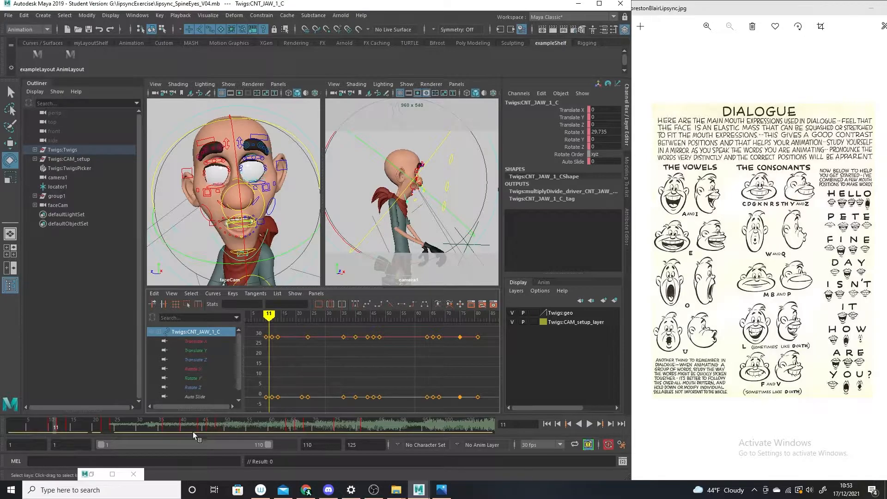
pyautogui.click(192, 370)
pyautogui.moveTo(487, 351); pyautogui.dragTo(268, 395)
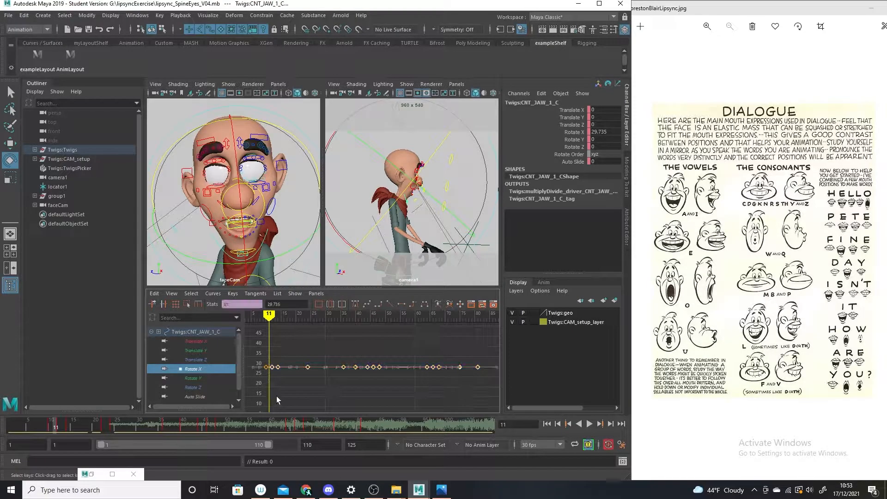
pyautogui.press('Delete')
pyautogui.click(267, 316)
pyautogui.moveTo(267, 317); pyautogui.dragTo(260, 318)
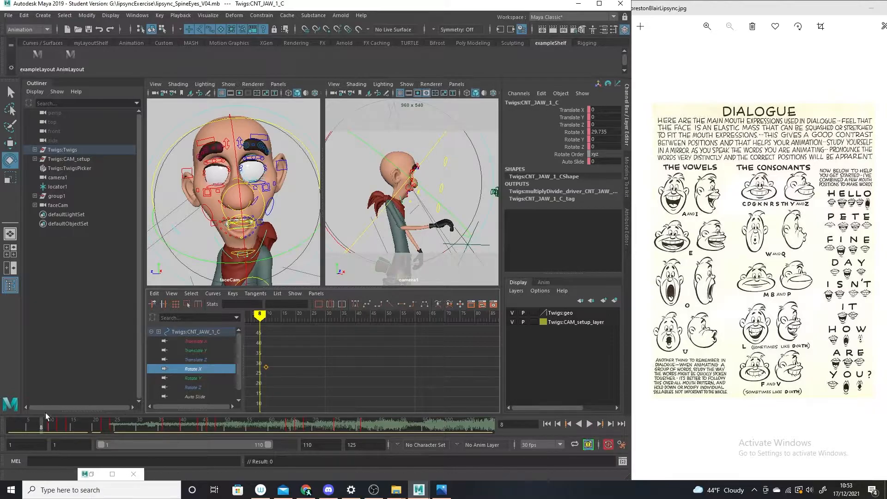
# - At frame 22, rotate the jaw control slightly to a Rotate X of 29.178
pyautogui.moveTo(42, 425)
pyautogui.mouseDown()
pyautogui.moveTo(113, 425)
pyautogui.moveTo(104, 425)
pyautogui.mouseUp()
pyautogui.moveTo(246, 237); pyautogui.dragTo(242, 234)
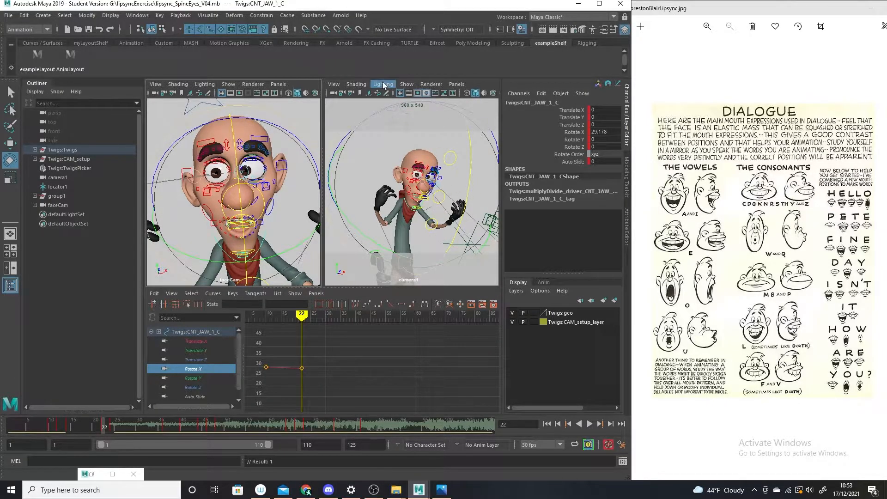
# - Show only polygon geometry in the camera1 view, hiding all other object types including the rig controls
pyautogui.click(406, 85)
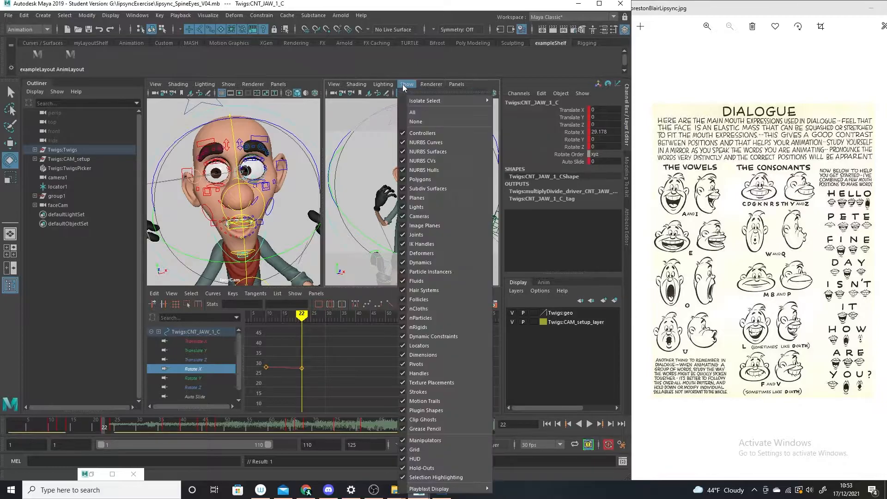
pyautogui.click(415, 121)
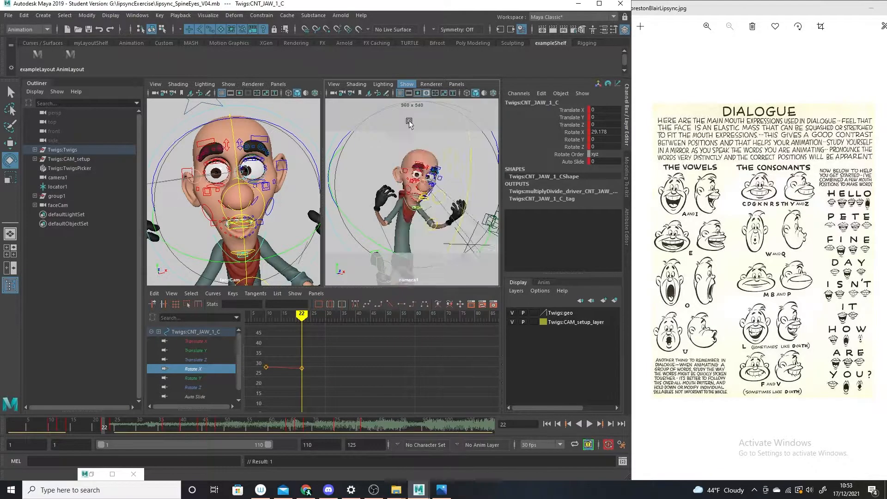
pyautogui.click(406, 87)
pyautogui.click(427, 187)
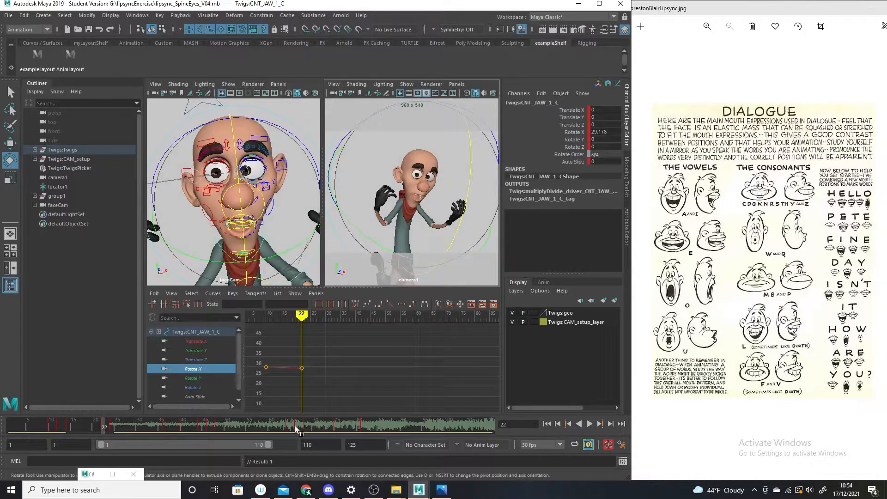
# - Scrub back to the start of the line around frame 11 and delete the jaw's Rotate X key at frame 22
pyautogui.moveTo(101, 431); pyautogui.dragTo(60, 423)
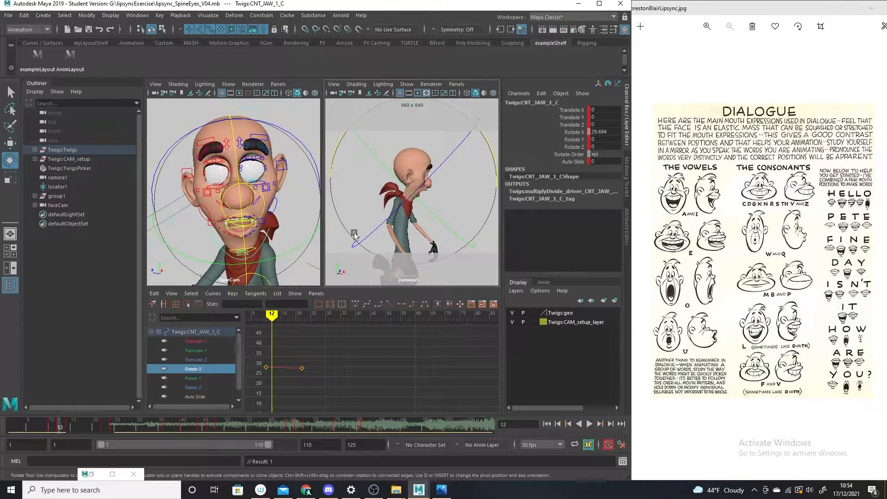
pyautogui.moveTo(63, 422)
pyautogui.mouseDown()
pyautogui.moveTo(107, 422)
pyautogui.moveTo(55, 424)
pyautogui.mouseUp()
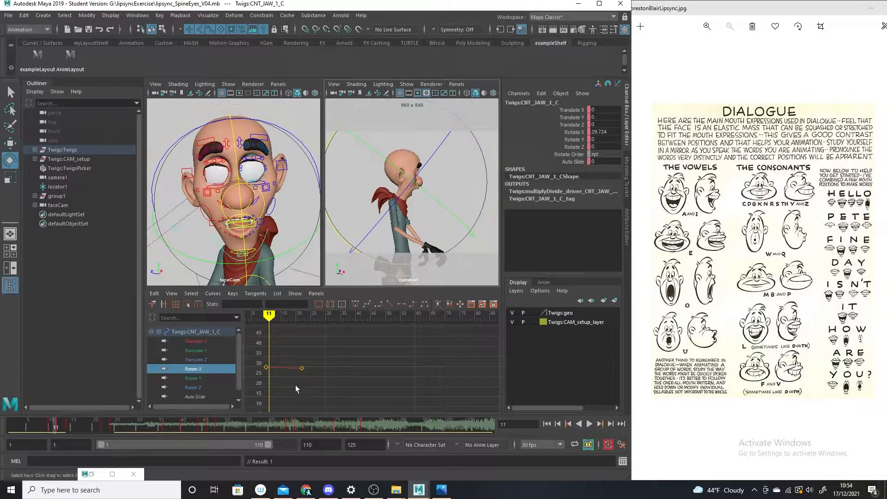
pyautogui.press('Delete')
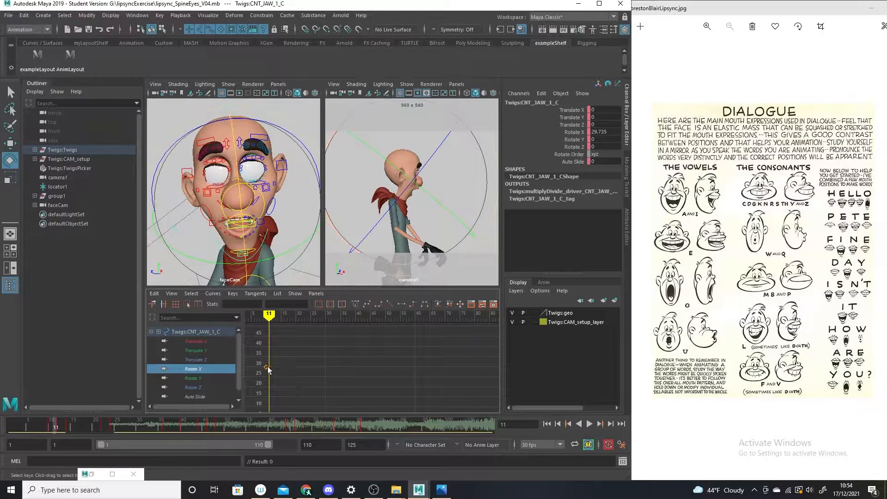
# - Key the jaw's open pose at frame 12 and move the new Rotate X key to frame 14
pyautogui.click(58, 429)
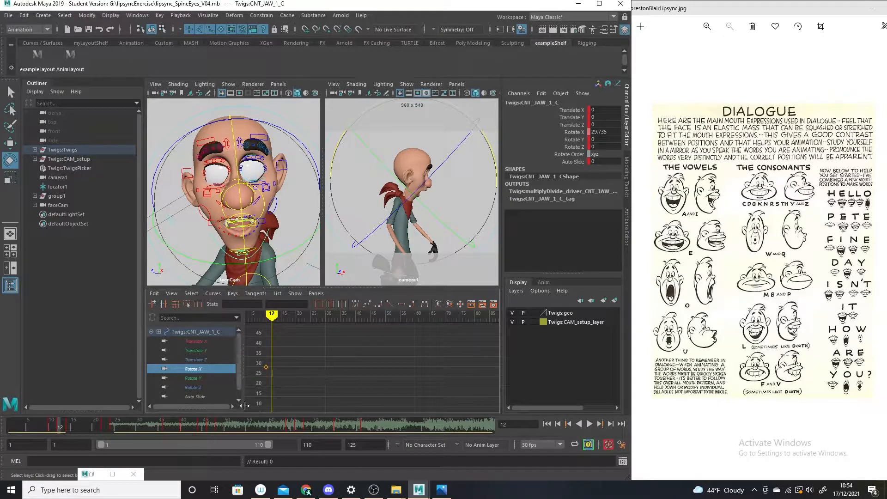
pyautogui.keyDown('alt'); pyautogui.moveTo(312, 363); pyautogui.dragTo(326, 388, button='right'); pyautogui.keyUp('alt')
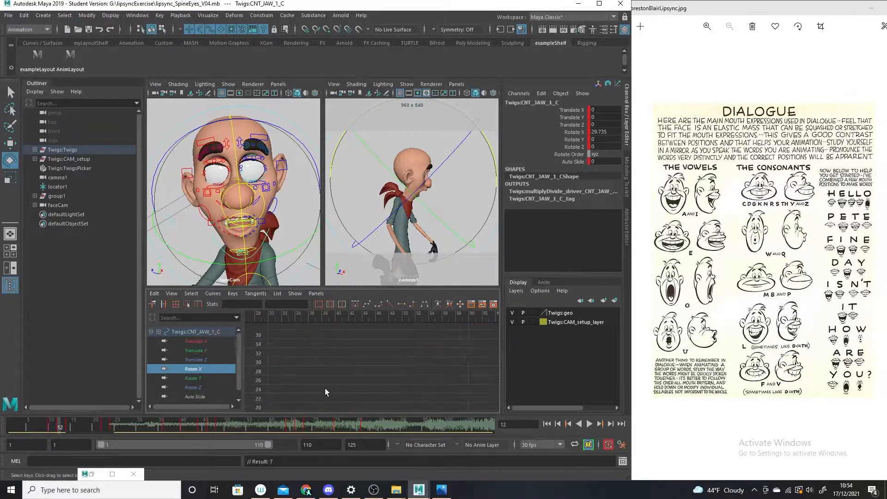
pyautogui.keyDown('alt'); pyautogui.moveTo(358, 380); pyautogui.dragTo(458, 376, button='middle'); pyautogui.keyUp('alt')
pyautogui.keyDown('alt'); pyautogui.moveTo(385, 362); pyautogui.dragTo(388, 377, button='right'); pyautogui.keyUp('alt')
pyautogui.keyDown('alt'); pyautogui.moveTo(383, 375); pyautogui.dragTo(492, 395, button='middle'); pyautogui.keyUp('alt')
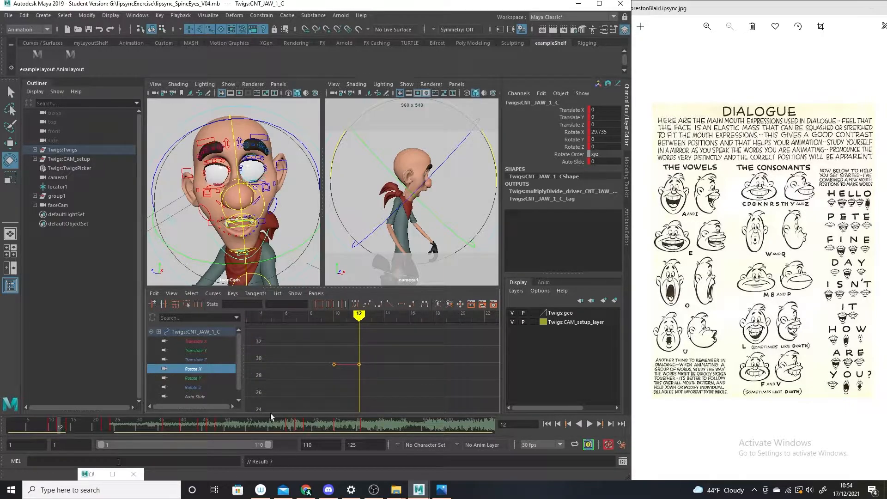
pyautogui.moveTo(377, 359); pyautogui.dragTo(349, 383)
pyautogui.keyDown('shift'); pyautogui.moveTo(364, 380); pyautogui.dragTo(380, 381, button='middle'); pyautogui.keyUp('shift')
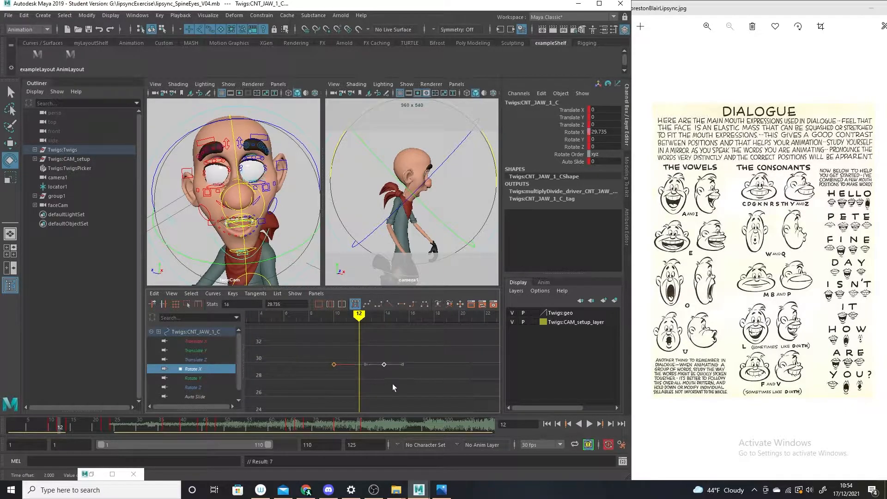
# - At frame 14, rotate the jaw control closed to a Rotate X of 2.57
pyautogui.moveTo(360, 316); pyautogui.dragTo(383, 316)
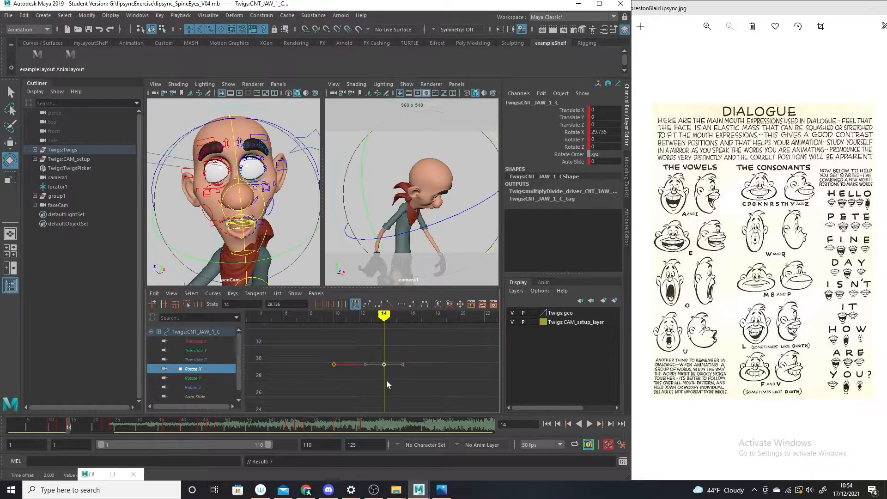
pyautogui.moveTo(245, 256); pyautogui.dragTo(237, 204)
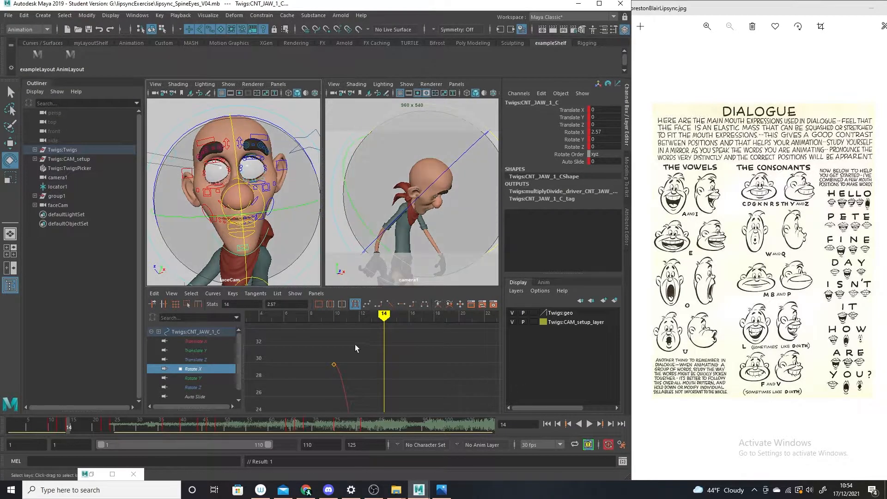
pyautogui.press('a')
pyautogui.keyDown('alt'); pyautogui.keyDown('shift'); pyautogui.moveTo(384, 371); pyautogui.dragTo(423, 387, button='right'); pyautogui.keyUp('shift'); pyautogui.keyUp('alt')
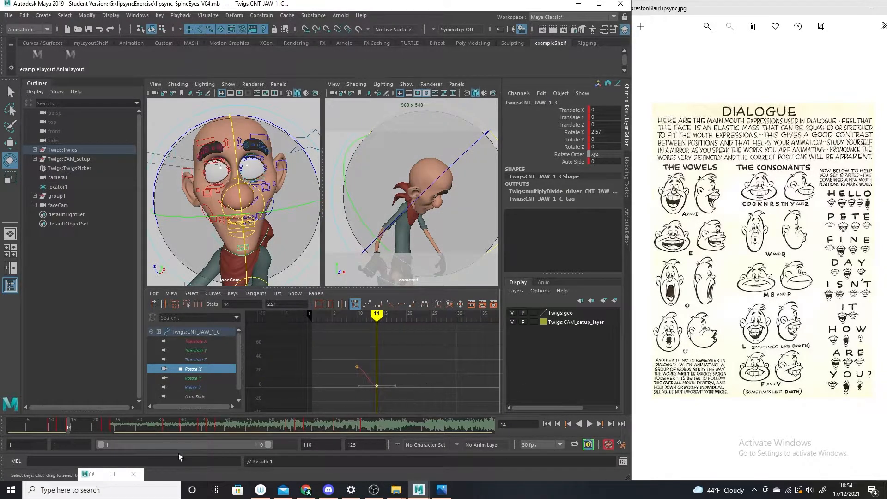
# - Key the jaw nearly closed at frame 20 with a Rotate X of 1.534, and shift the two earlier Rotate X keys two frames later
pyautogui.moveTo(67, 427); pyautogui.dragTo(95, 422)
pyautogui.press('e')
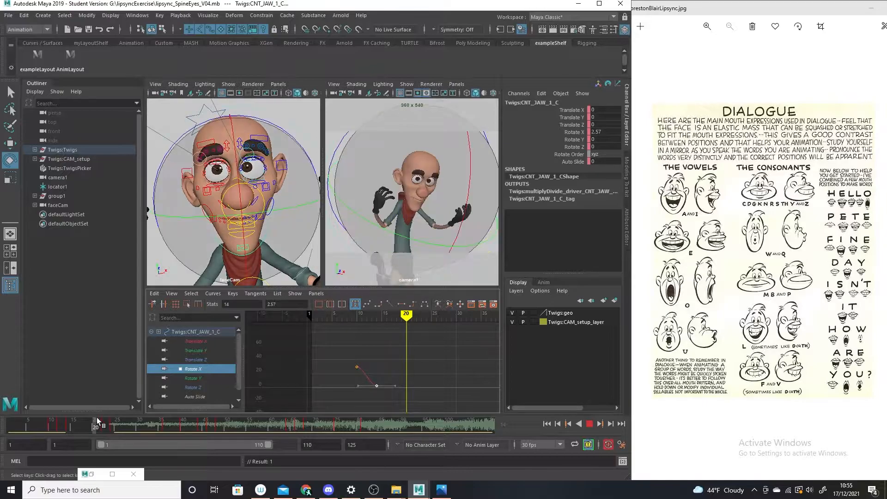
pyautogui.moveTo(248, 242); pyautogui.dragTo(244, 239)
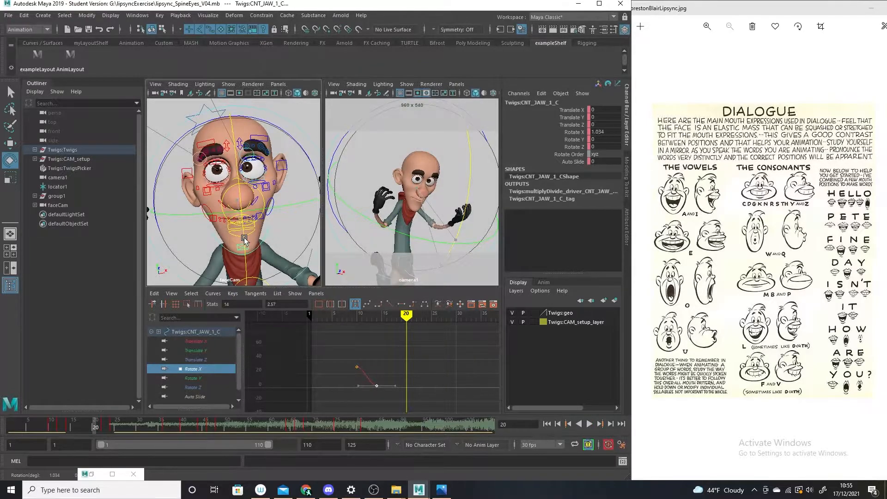
pyautogui.press('s')
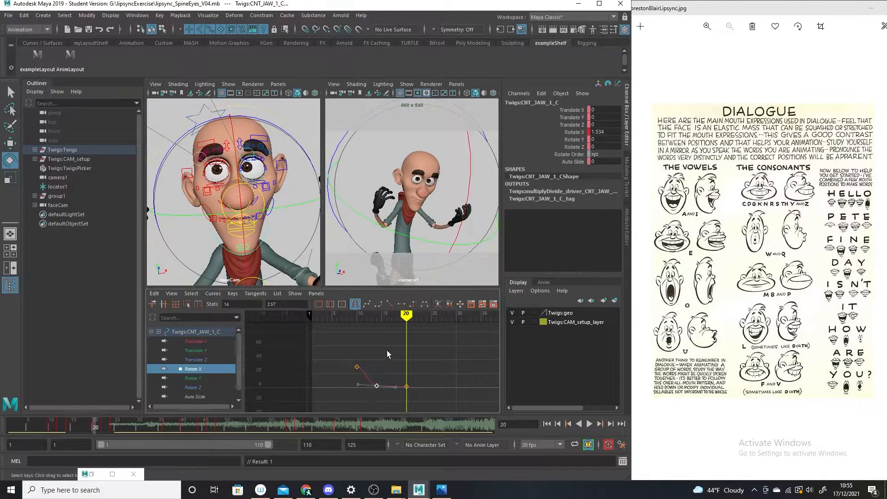
pyautogui.keyDown('shift'); pyautogui.moveTo(347, 401); pyautogui.dragTo(360, 397, button='middle'); pyautogui.keyUp('shift')
# - Open the jaw with Rotate X keys at frames 21 and 23, raising them to 24.102 and 33.05
pyautogui.moveTo(409, 316)
pyautogui.mouseDown()
pyautogui.moveTo(363, 327)
pyautogui.moveTo(412, 332)
pyautogui.moveTo(356, 335)
pyautogui.moveTo(421, 339)
pyautogui.mouseUp()
pyautogui.moveTo(252, 252); pyautogui.dragTo(249, 268)
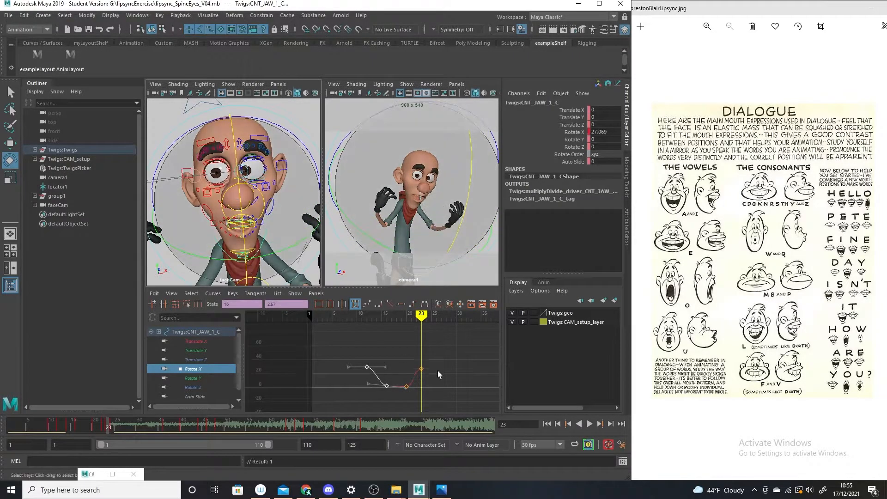
pyautogui.moveTo(426, 319)
pyautogui.mouseDown()
pyautogui.moveTo(401, 325)
pyautogui.moveTo(412, 328)
pyautogui.mouseUp()
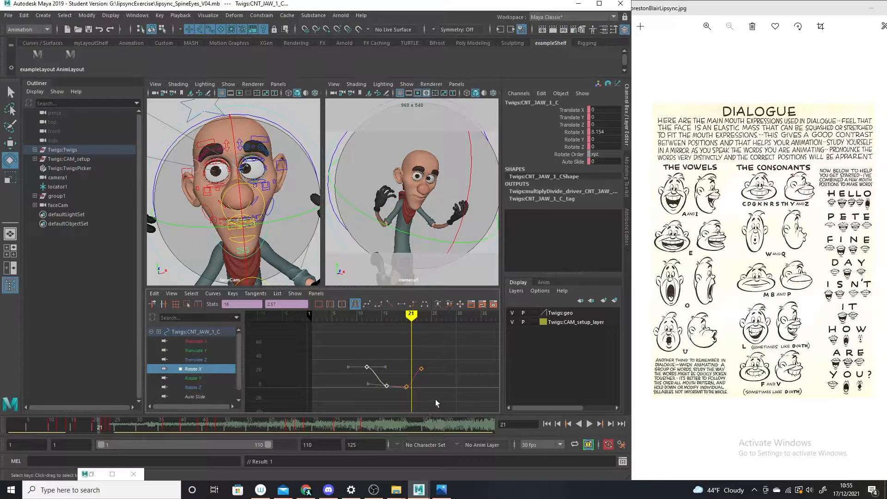
pyautogui.press('s')
pyautogui.moveTo(418, 386); pyautogui.dragTo(418, 388)
pyautogui.keyDown('shift'); pyautogui.moveTo(413, 403); pyautogui.dragTo(412, 392, button='middle'); pyautogui.keyUp('shift')
pyautogui.moveTo(403, 379); pyautogui.dragTo(404, 379)
pyautogui.keyDown('shift'); pyautogui.moveTo(412, 383); pyautogui.dragTo(412, 379, button='middle'); pyautogui.keyUp('shift')
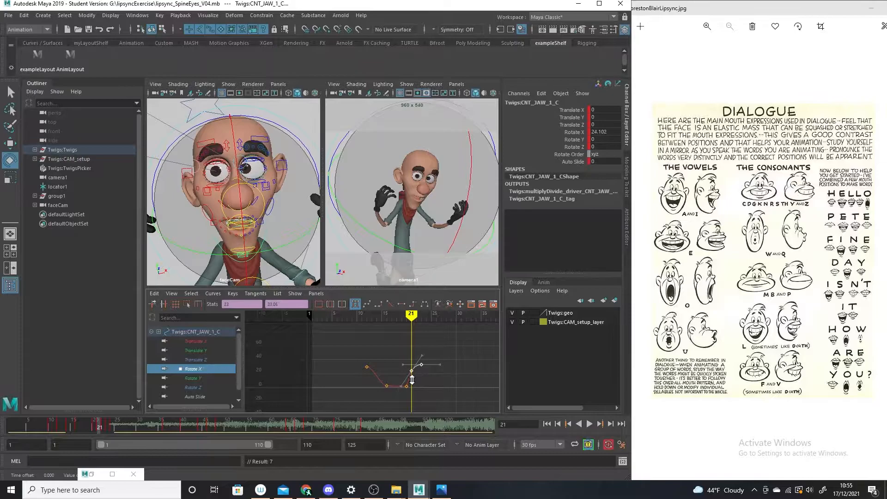
# - At frame 27, key the jaw partly closed with a Rotate X of 9.991 and play back the motion
pyautogui.moveTo(418, 316)
pyautogui.mouseDown()
pyautogui.moveTo(372, 316)
pyautogui.moveTo(406, 316)
pyautogui.moveTo(425, 329)
pyautogui.moveTo(322, 329)
pyautogui.mouseUp()
pyautogui.moveTo(79, 422)
pyautogui.mouseDown()
pyautogui.moveTo(161, 423)
pyautogui.moveTo(91, 420)
pyautogui.moveTo(125, 414)
pyautogui.mouseUp()
pyautogui.moveTo(242, 247); pyautogui.dragTo(233, 202)
pyautogui.press('s')
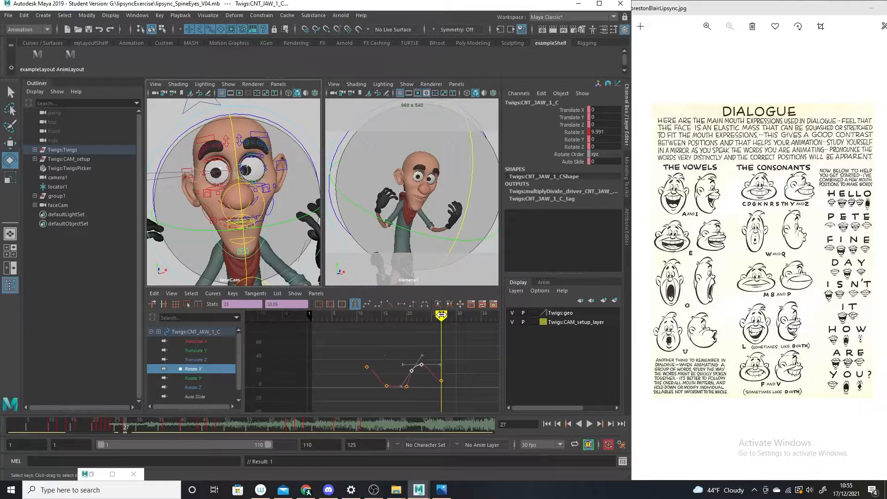
pyautogui.hotkey('alt', 'v')
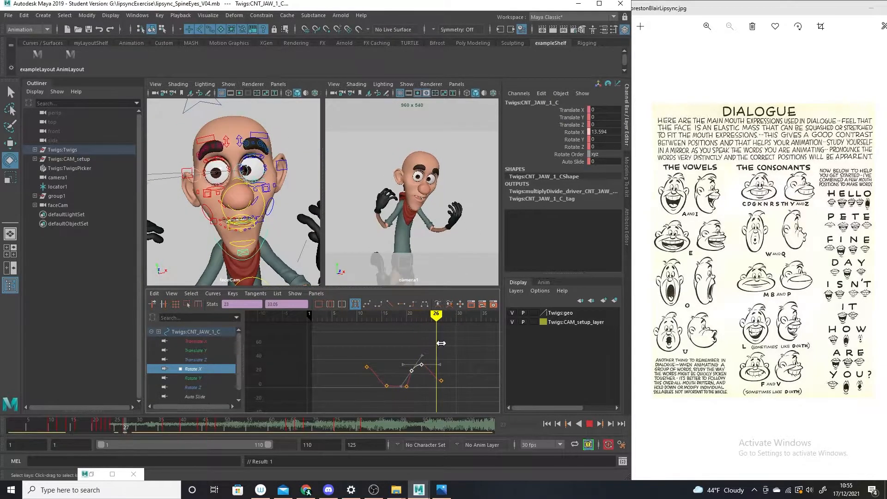
pyautogui.hotkey('alt', 'v')
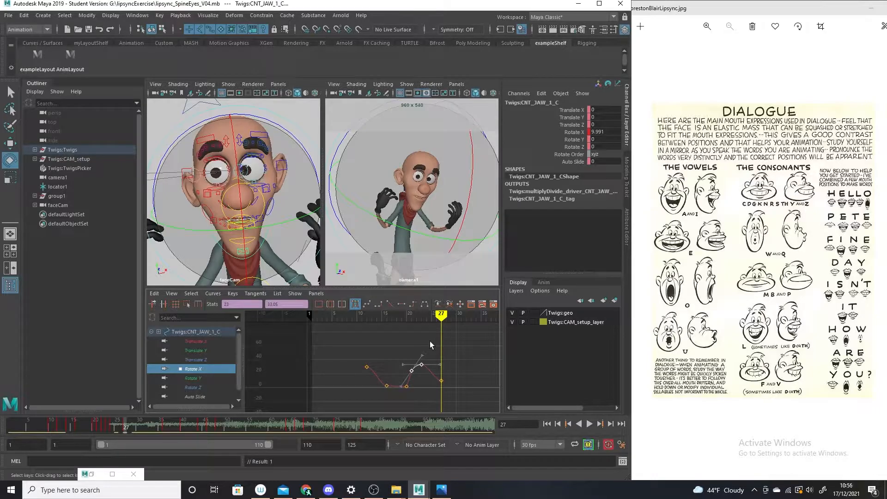
# - At frame 28, rotate the jaw slightly further closed and set a key
pyautogui.moveTo(441, 316)
pyautogui.mouseDown()
pyautogui.moveTo(396, 328)
pyautogui.moveTo(453, 334)
pyautogui.moveTo(446, 317)
pyautogui.mouseUp()
pyautogui.hotkey('alt', 'v')
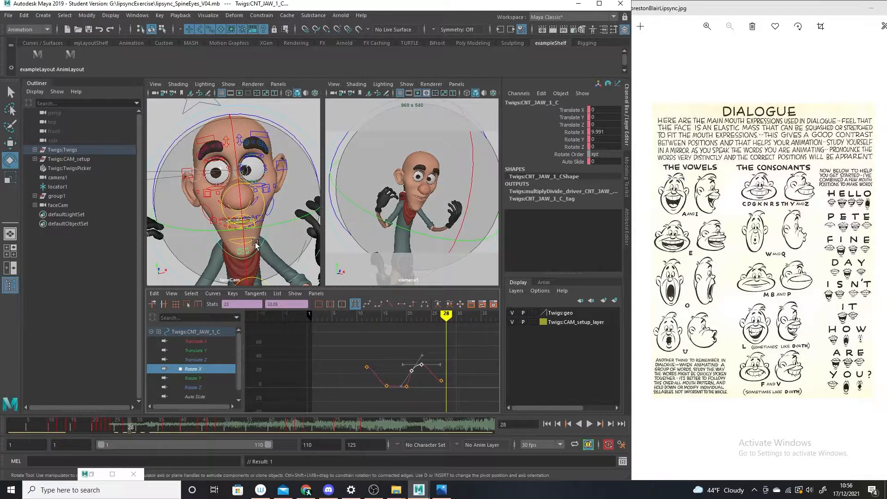
pyautogui.moveTo(245, 261); pyautogui.dragTo(246, 252)
pyautogui.press('s')
# - At frame 31, rotate the jaw open to a Rotate X of 25.471 and set a key
pyautogui.moveTo(446, 317)
pyautogui.mouseDown()
pyautogui.moveTo(432, 325)
pyautogui.moveTo(461, 327)
pyautogui.mouseUp()
pyautogui.moveTo(246, 250); pyautogui.dragTo(250, 275)
pyautogui.press('s')
pyautogui.click(461, 370)
pyautogui.press('a')
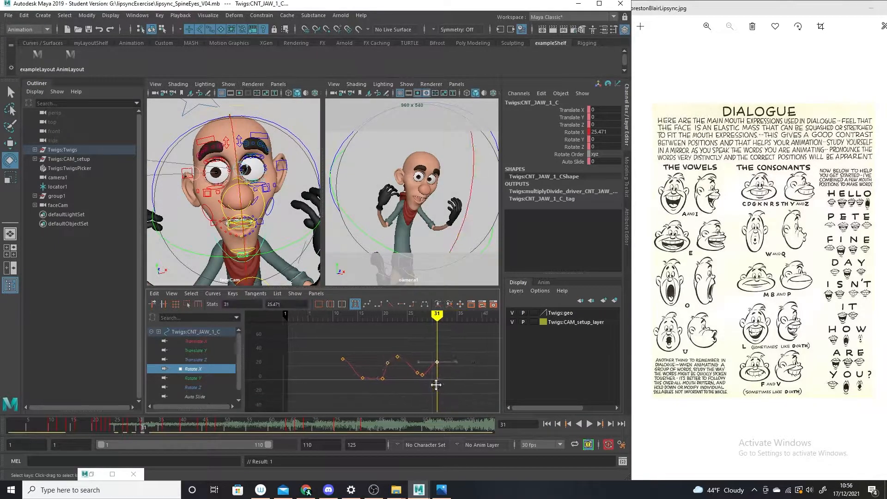
# - Add a raised Rotate X key at frame 29, raise the frame 31 key to 30.717, and play back the result
pyautogui.moveTo(420, 314)
pyautogui.mouseDown()
pyautogui.moveTo(410, 322)
pyautogui.moveTo(418, 322)
pyautogui.moveTo(410, 316)
pyautogui.mouseUp()
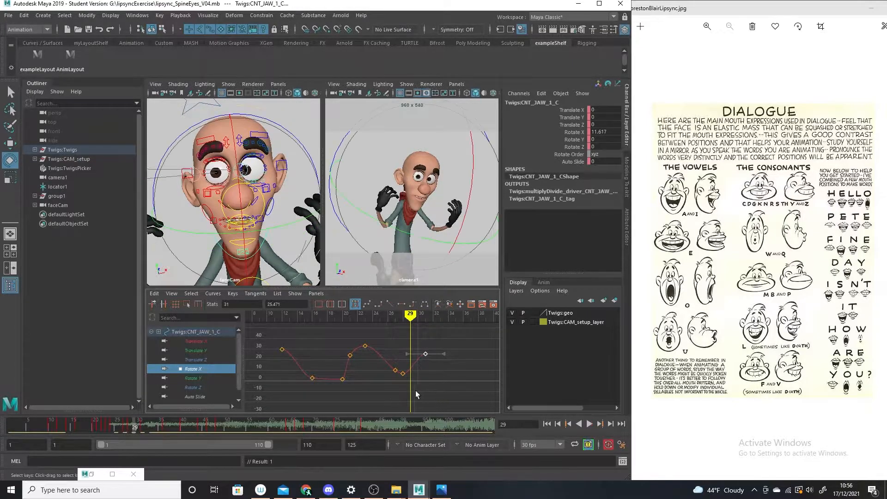
pyautogui.moveTo(419, 375); pyautogui.dragTo(415, 379)
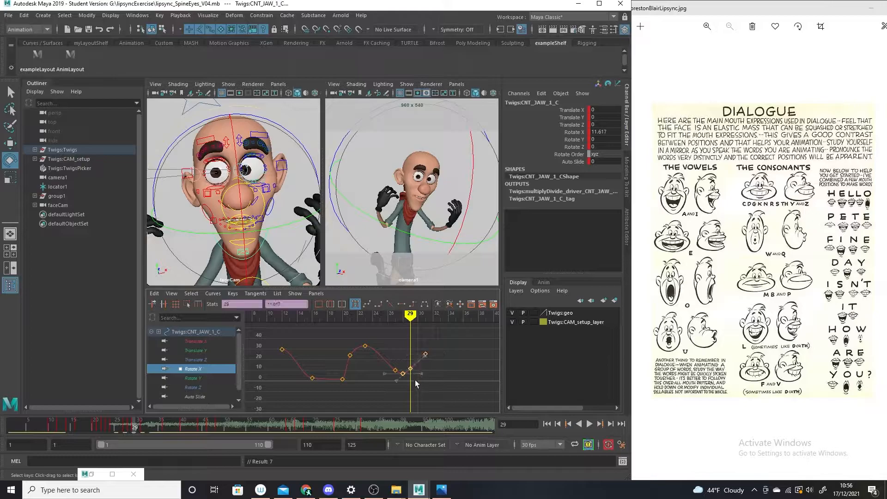
pyautogui.moveTo(415, 370); pyautogui.dragTo(415, 372, button='middle')
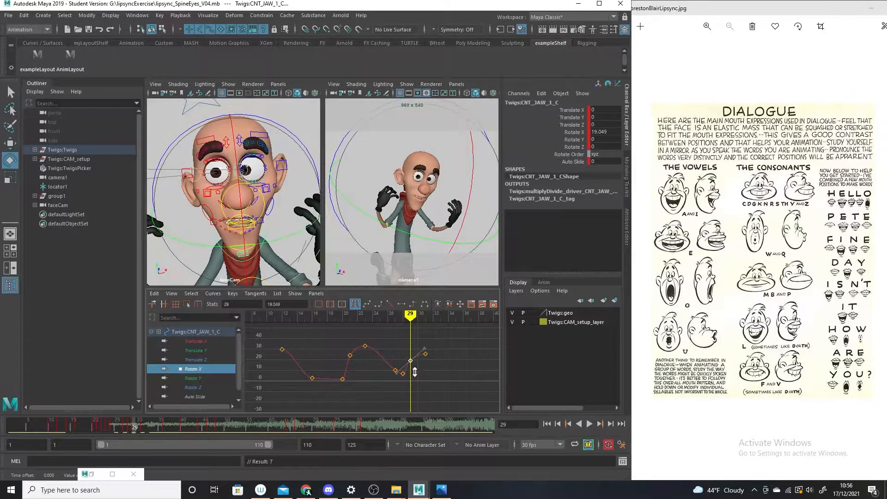
pyautogui.moveTo(444, 348); pyautogui.dragTo(409, 366)
pyautogui.keyDown('shift'); pyautogui.moveTo(409, 367); pyautogui.dragTo(409, 362, button='middle'); pyautogui.keyUp('shift')
pyautogui.moveTo(410, 332); pyautogui.dragTo(350, 329)
pyautogui.hotkey('alt', 'v')
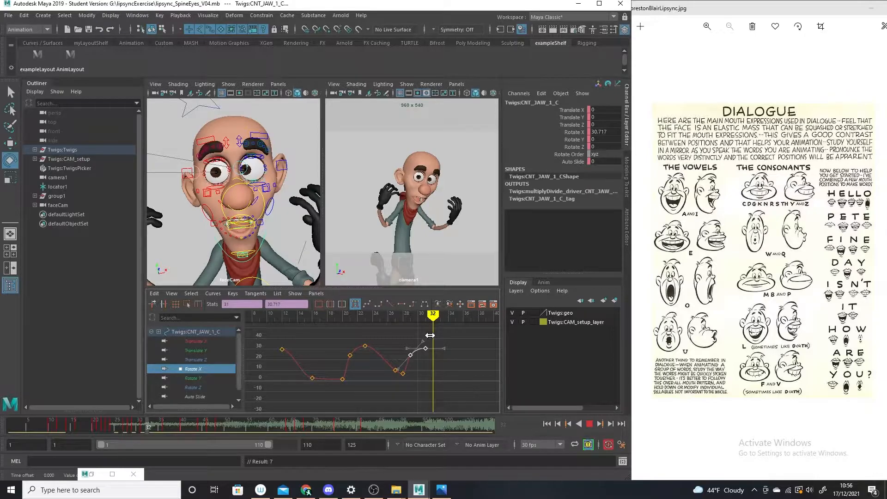
pyautogui.hotkey('alt', 'v')
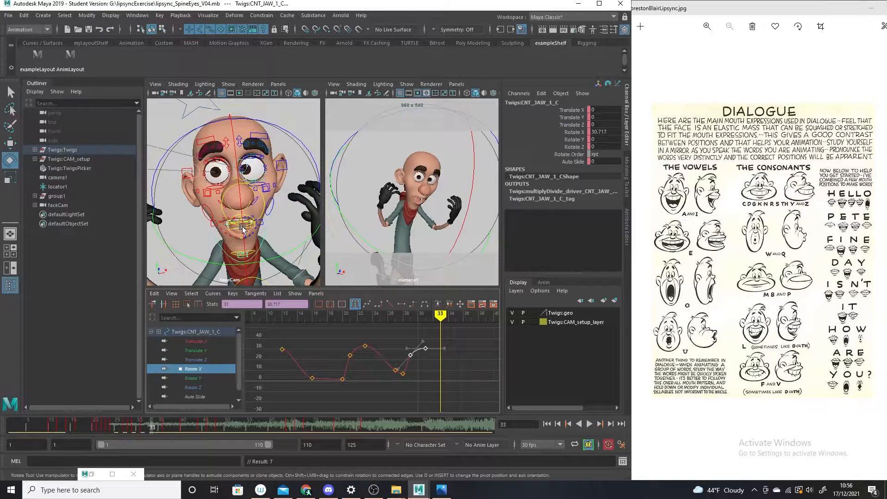
# - Partly close the jaw with keys at frame 33 (Rotate X 18.597) and frame 35 (Rotate X 15.58), and play back the motion
pyautogui.moveTo(243, 227); pyautogui.dragTo(237, 204)
pyautogui.moveTo(441, 315)
pyautogui.mouseDown()
pyautogui.moveTo(345, 326)
pyautogui.moveTo(454, 333)
pyautogui.mouseUp()
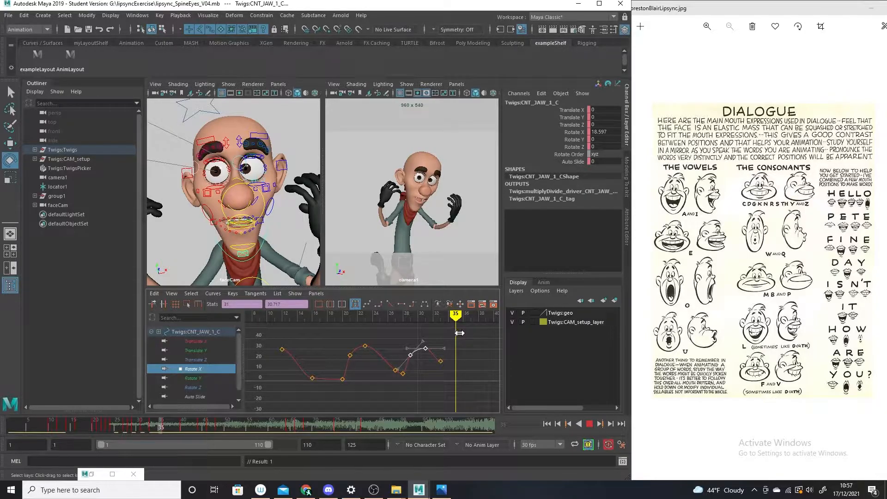
pyautogui.moveTo(239, 218); pyautogui.dragTo(242, 225)
pyautogui.press('s')
pyautogui.hotkey('alt', 'v')
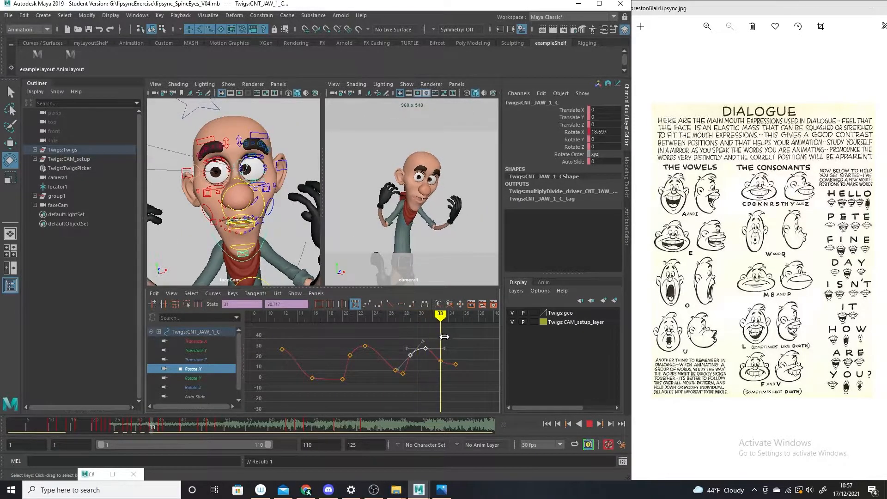
pyautogui.click(480, 316)
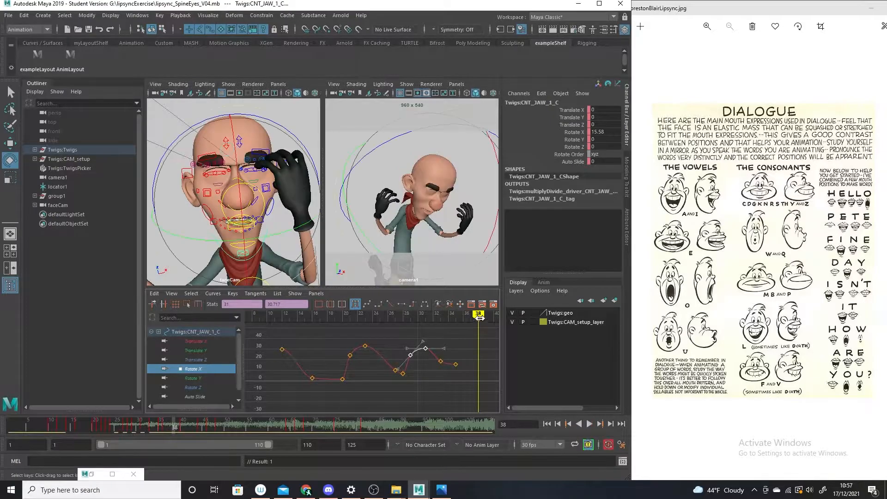
pyautogui.hotkey('alt', 'v')
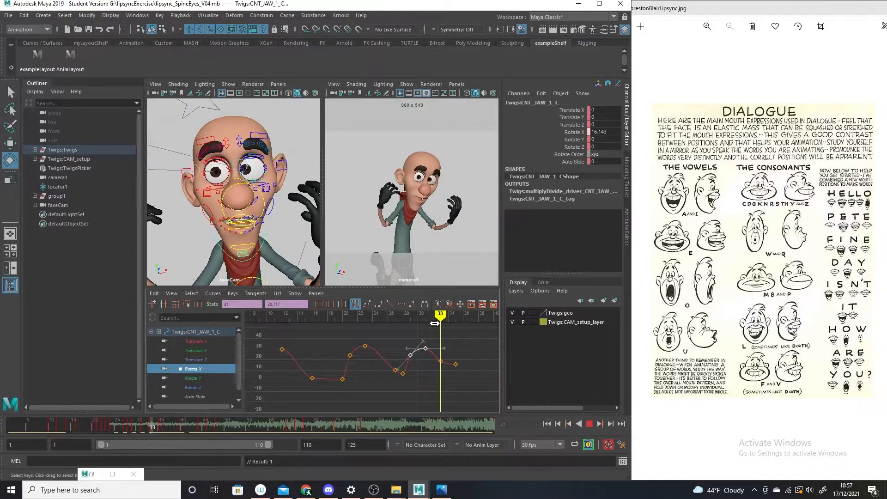
pyautogui.hotkey('alt', 'v')
# - Key the jaw at frame 40 and raise its Rotate X key to 33.942 to open the mouth
pyautogui.moveTo(485, 318)
pyautogui.mouseDown()
pyautogui.moveTo(410, 323)
pyautogui.moveTo(493, 320)
pyautogui.mouseUp()
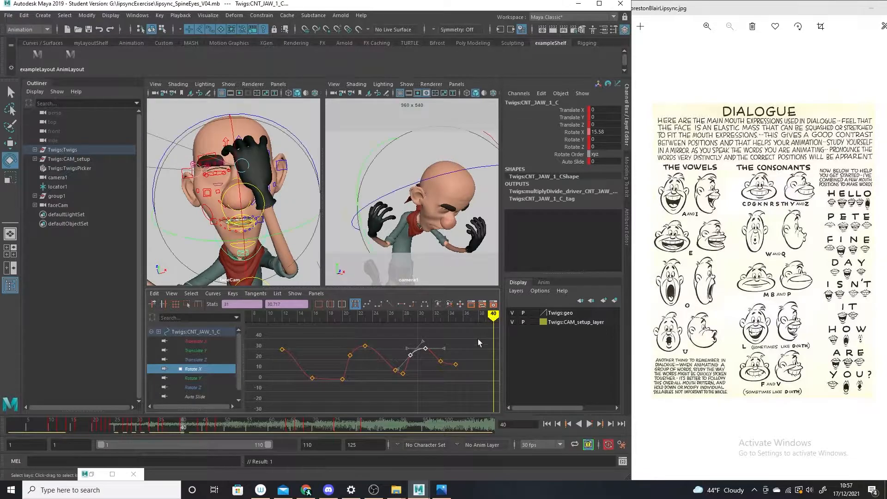
pyautogui.moveTo(467, 359)
pyautogui.keyDown('alt'); pyautogui.mouseDown(button='middle')
pyautogui.moveTo(411, 357)
pyautogui.moveTo(343, 392)
pyautogui.mouseUp(button='middle'); pyautogui.keyUp('alt')
pyautogui.press('s')
pyautogui.click(434, 368)
pyautogui.moveTo(432, 388); pyautogui.dragTo(436, 386, button='middle')
pyautogui.moveTo(434, 316)
pyautogui.mouseDown()
pyautogui.moveTo(344, 333)
pyautogui.moveTo(435, 338)
pyautogui.moveTo(430, 376)
pyautogui.mouseUp()
pyautogui.keyDown('shift'); pyautogui.moveTo(430, 379); pyautogui.dragTo(437, 361, button='middle'); pyautogui.keyUp('shift')
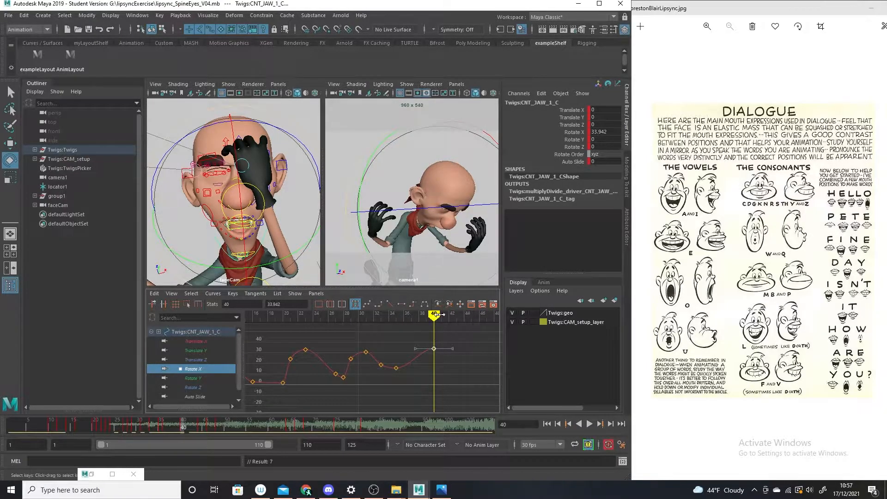
# - Add a jaw key at frame 38, move it to frame 37 with Rotate X 30.976, and play back the motion
pyautogui.moveTo(432, 317)
pyautogui.mouseDown()
pyautogui.moveTo(363, 345)
pyautogui.moveTo(479, 347)
pyautogui.moveTo(420, 349)
pyautogui.moveTo(488, 356)
pyautogui.moveTo(417, 355)
pyautogui.mouseUp()
pyautogui.press('s')
pyautogui.moveTo(419, 378); pyautogui.dragTo(419, 372, button='middle')
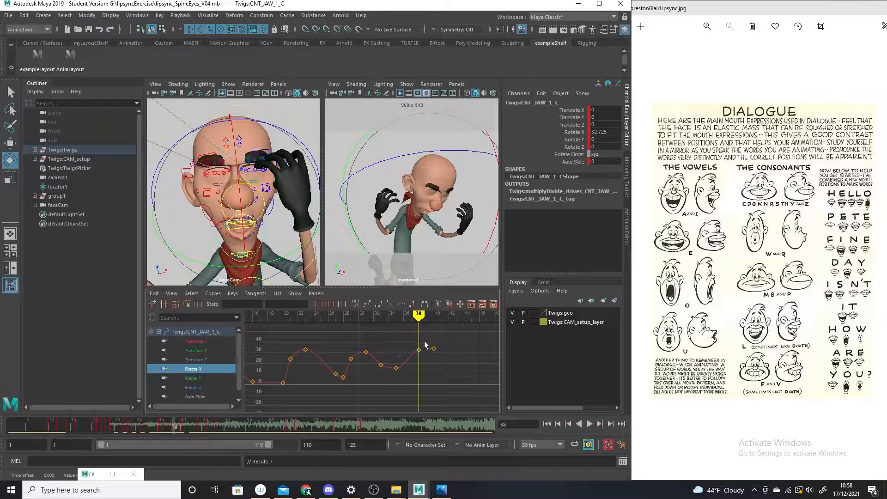
pyautogui.moveTo(413, 359); pyautogui.dragTo(412, 346, button='middle')
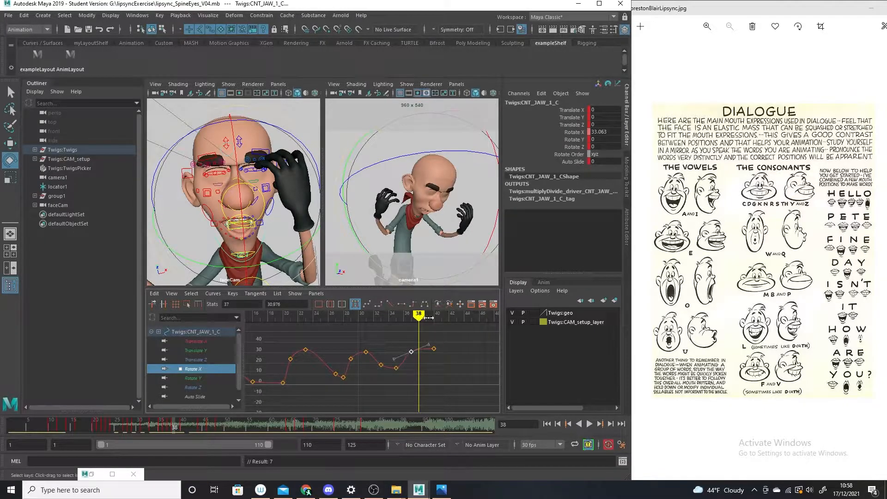
pyautogui.moveTo(419, 317); pyautogui.dragTo(299, 327)
pyautogui.hotkey('alt', 'v')
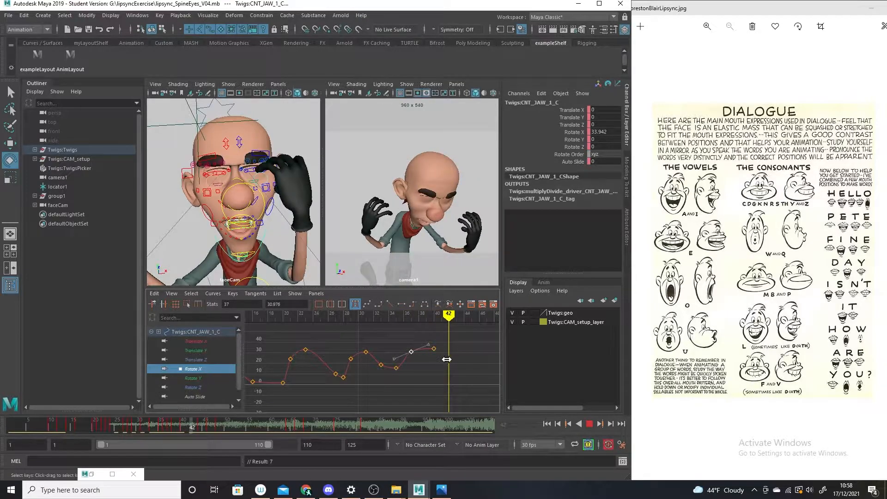
# - At frame 42, close the jaw to a Rotate X of 3.204 and set a key
pyautogui.press('Escape')
pyautogui.moveTo(249, 255); pyautogui.dragTo(241, 197)
pyautogui.press('s')
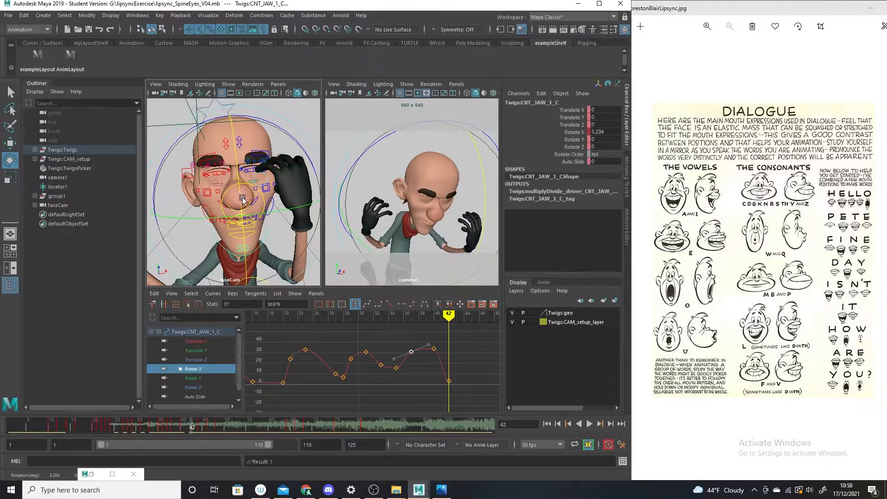
# - Add a Rotate X key at frame 41, lower it to 11.141 for a faster jaw closing, and play back the result
pyautogui.moveTo(449, 318)
pyautogui.mouseDown()
pyautogui.moveTo(409, 317)
pyautogui.moveTo(456, 323)
pyautogui.moveTo(441, 322)
pyautogui.mouseUp()
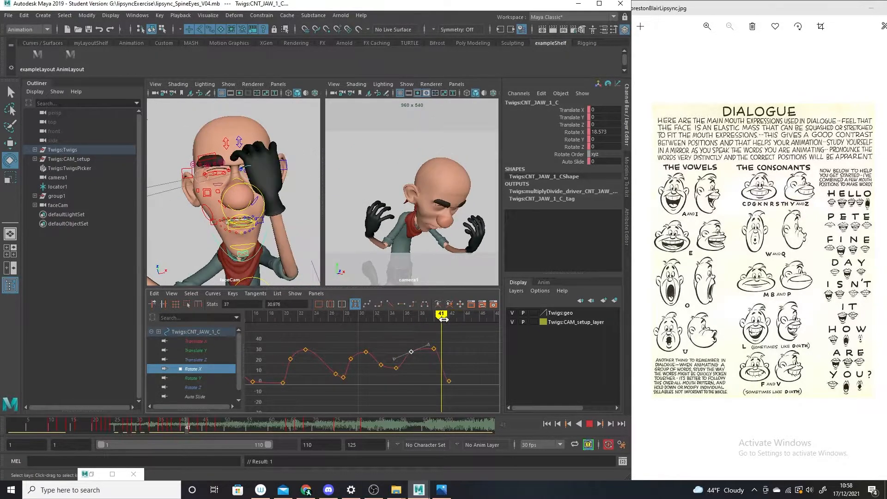
pyautogui.press('s')
pyautogui.moveTo(436, 366); pyautogui.dragTo(435, 370)
pyautogui.keyDown('shift'); pyautogui.moveTo(449, 342); pyautogui.dragTo(445, 351, button='middle'); pyautogui.keyUp('shift')
pyautogui.moveTo(447, 315)
pyautogui.mouseDown()
pyautogui.moveTo(346, 334)
pyautogui.moveTo(461, 363)
pyautogui.moveTo(253, 338)
pyautogui.moveTo(446, 384)
pyautogui.moveTo(461, 370)
pyautogui.moveTo(472, 331)
pyautogui.moveTo(297, 338)
pyautogui.mouseUp()
pyautogui.hotkey('alt', 'v')
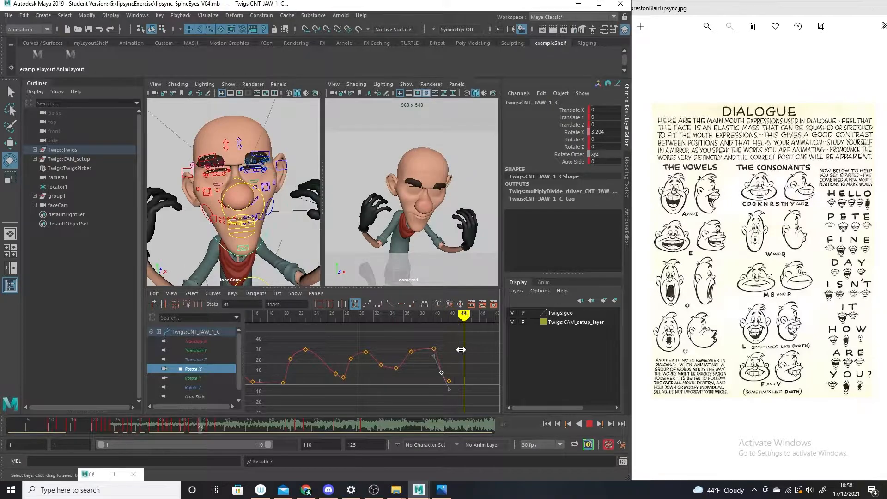
# - At frame 44, hold the jaw closed by keying it at a Rotate X of 2.37
pyautogui.hotkey('alt', 'v')
pyautogui.click(245, 250)
pyautogui.moveTo(245, 250); pyautogui.dragTo(246, 254)
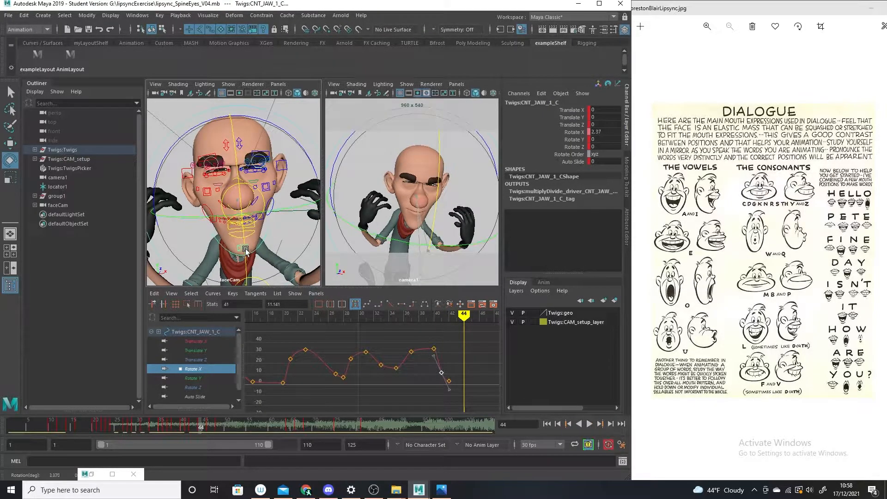
pyautogui.press('s')
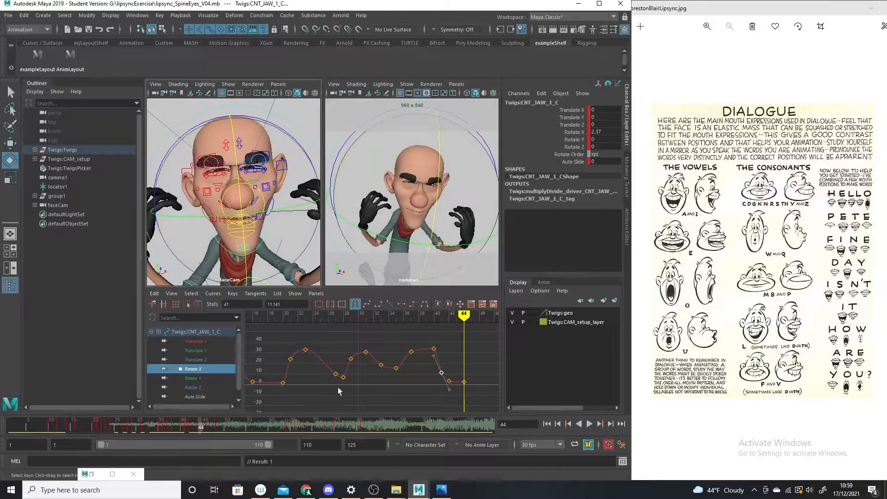
# - At frame 46, rotate the jaw wide open and set a key
pyautogui.moveTo(208, 420)
pyautogui.mouseDown()
pyautogui.moveTo(181, 421)
pyautogui.moveTo(210, 423)
pyautogui.mouseUp()
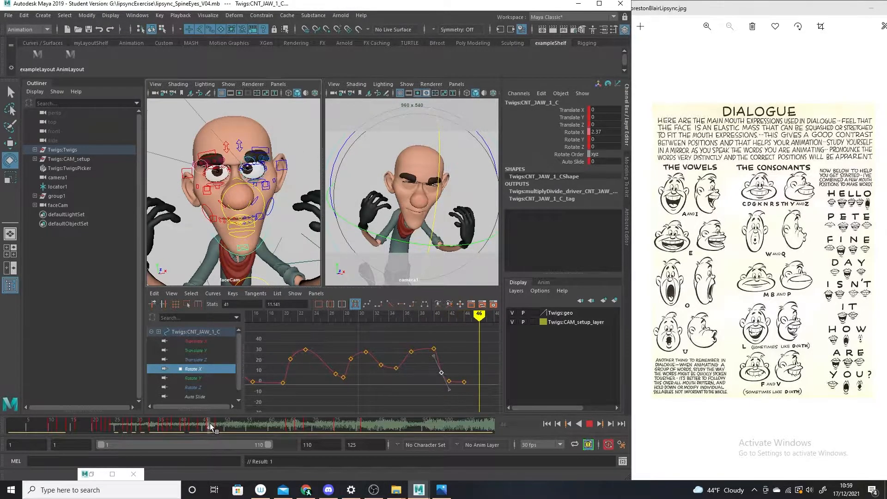
pyautogui.click(243, 250)
pyautogui.moveTo(243, 250); pyautogui.dragTo(245, 277)
pyautogui.press('s')
# - Add a raised Rotate X key at frame 45 and adjust it together with the frame 46 key, bringing frame 46 to 33.08
pyautogui.moveTo(479, 314); pyautogui.dragTo(472, 314)
pyautogui.press('s')
pyautogui.click(472, 370)
pyautogui.keyDown('shift'); pyautogui.moveTo(473, 375); pyautogui.dragTo(473, 371, button='middle'); pyautogui.keyUp('shift')
pyautogui.moveTo(492, 349); pyautogui.dragTo(468, 370)
pyautogui.keyDown('shift'); pyautogui.moveTo(470, 371); pyautogui.dragTo(469, 364, button='middle'); pyautogui.keyUp('shift')
# - At frame 48, partly close the jaw to a Rotate X of 16.603 and set a key
pyautogui.moveTo(471, 315)
pyautogui.mouseDown()
pyautogui.moveTo(359, 343)
pyautogui.moveTo(494, 358)
pyautogui.mouseUp()
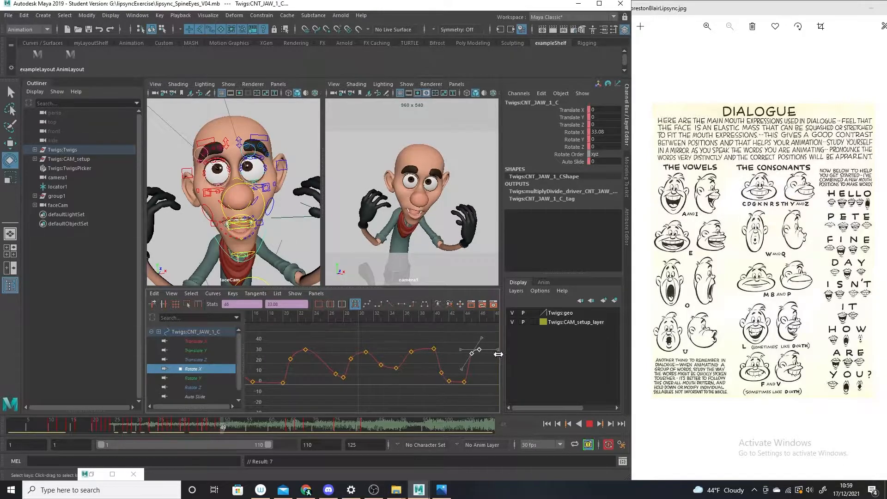
pyautogui.press('e')
pyautogui.moveTo(243, 234); pyautogui.dragTo(241, 204)
pyautogui.press('s')
# - At frame 51, open the jaw again and key its Rotate X at 25.498
pyautogui.moveTo(387, 383)
pyautogui.keyDown('alt'); pyautogui.mouseDown(button='middle')
pyautogui.moveTo(378, 414)
pyautogui.moveTo(391, 400)
pyautogui.mouseUp(button='middle'); pyautogui.keyUp('alt')
pyautogui.scroll(-4, 393, 388)
pyautogui.moveTo(427, 316)
pyautogui.mouseDown()
pyautogui.moveTo(339, 325)
pyautogui.moveTo(436, 368)
pyautogui.mouseUp()
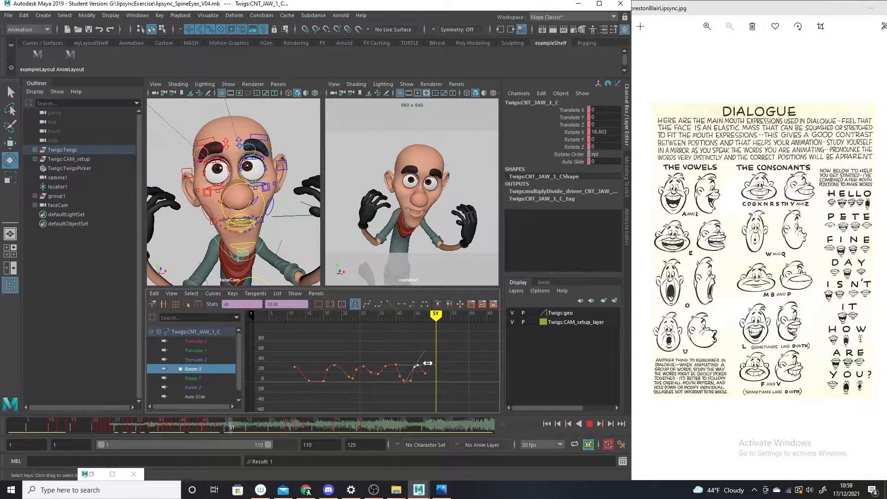
pyautogui.press('e')
pyautogui.moveTo(242, 238); pyautogui.dragTo(246, 254)
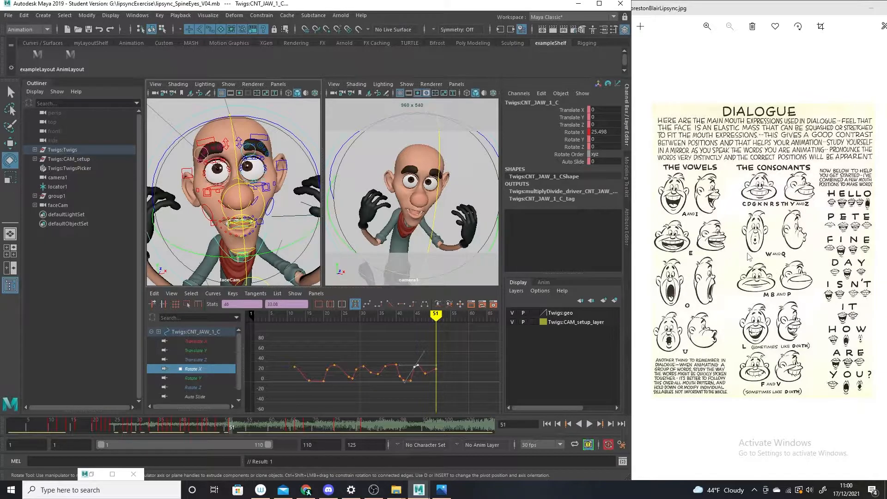
# - At frame 53, close the jaw slightly to a Rotate X of 22.559, set a key, and play back the animation
pyautogui.keyDown('alt'); pyautogui.moveTo(433, 362); pyautogui.dragTo(445, 384, button='right'); pyautogui.keyUp('alt')
pyautogui.keyDown('alt'); pyautogui.moveTo(445, 383); pyautogui.dragTo(339, 391, button='middle'); pyautogui.keyUp('alt')
pyautogui.moveTo(394, 317); pyautogui.dragTo(384, 317)
pyautogui.moveTo(385, 316); pyautogui.dragTo(408, 316)
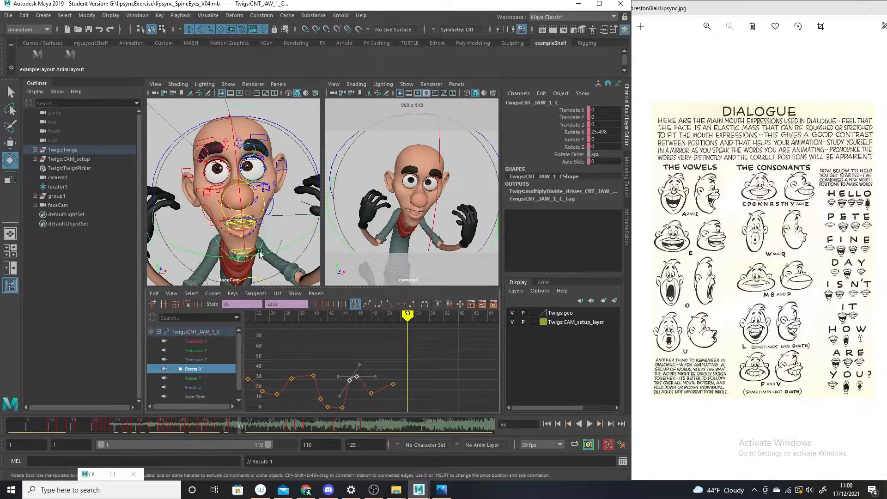
pyautogui.moveTo(243, 240); pyautogui.dragTo(244, 234)
pyautogui.press('s')
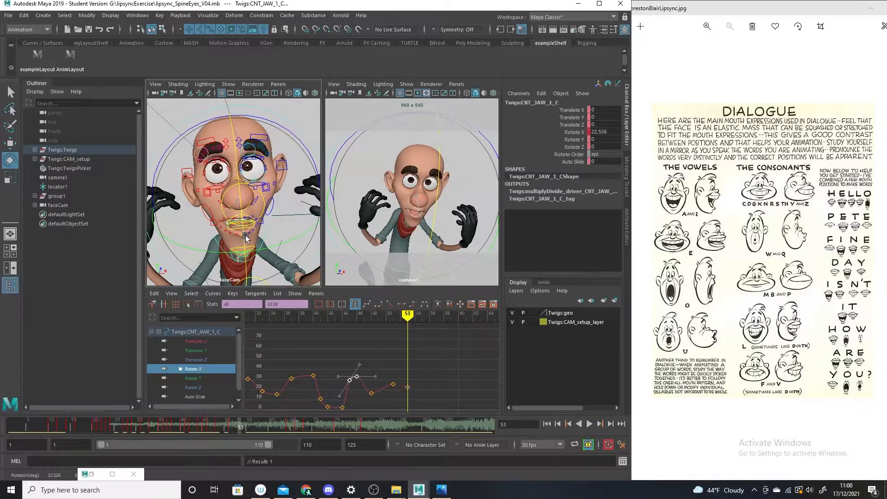
pyautogui.moveTo(412, 313)
pyautogui.mouseDown()
pyautogui.moveTo(361, 331)
pyautogui.moveTo(414, 335)
pyautogui.moveTo(103, 416)
pyautogui.mouseUp()
pyautogui.hotkey('alt', 'v')
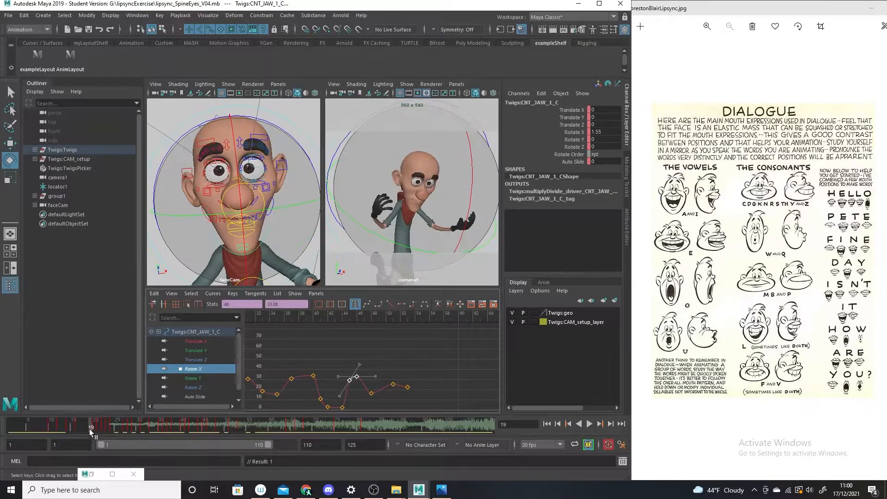
# - At frame 55, open the jaw wide to a Rotate X of 38.96, using the mouth-shape chart as reference
pyautogui.moveTo(258, 429)
pyautogui.mouseDown()
pyautogui.moveTo(219, 423)
pyautogui.moveTo(246, 424)
pyautogui.mouseUp()
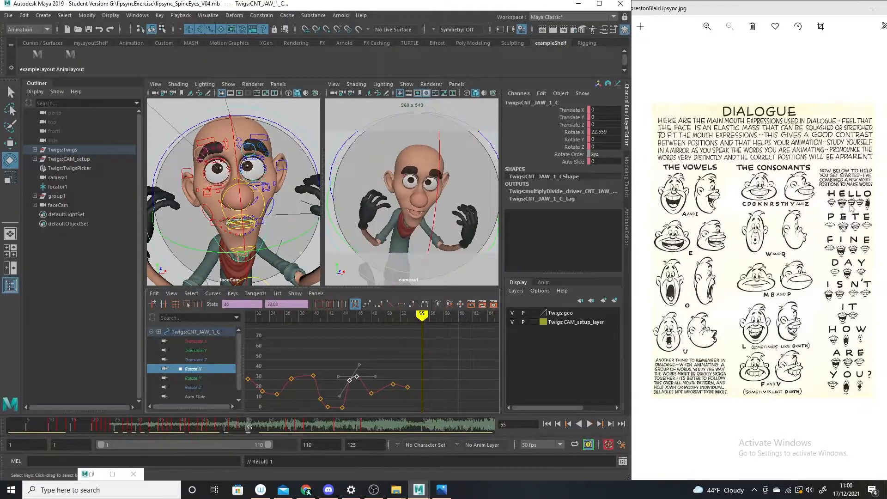
pyautogui.click(798, 213)
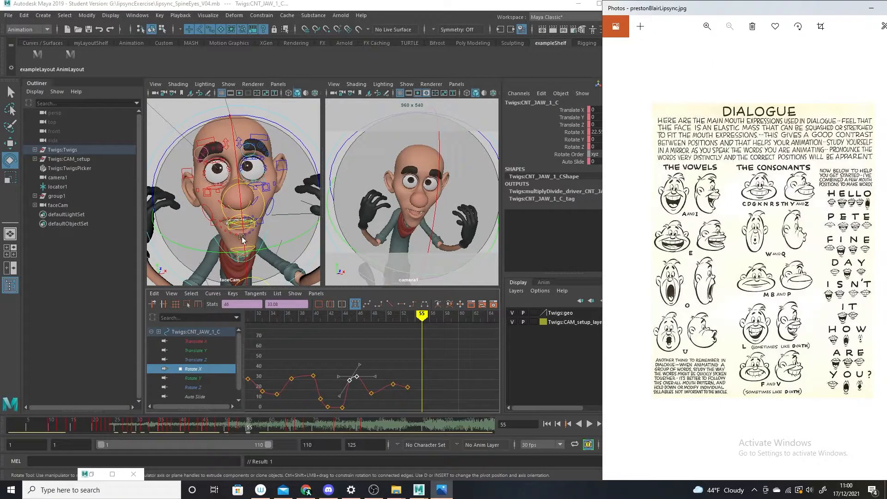
pyautogui.moveTo(244, 234); pyautogui.dragTo(248, 258)
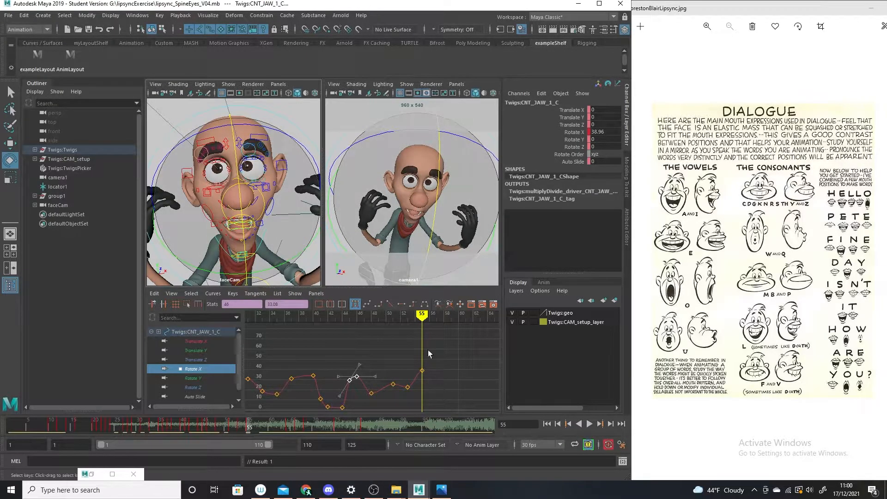
# - Add a Rotate X key at frame 54 and raise it to 35.761 so the mouth opens faster
pyautogui.click(414, 315)
pyautogui.press('s')
pyautogui.moveTo(410, 374); pyautogui.dragTo(418, 390)
pyautogui.keyDown('shift'); pyautogui.moveTo(416, 389); pyautogui.dragTo(416, 384, button='middle'); pyautogui.keyUp('shift')
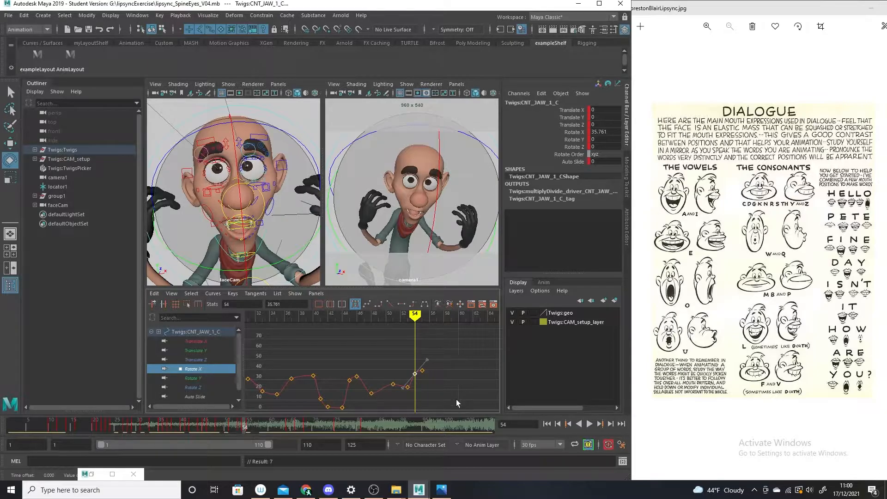
# - At frame 59, partly close the jaw to a Rotate X of 19.472 and set a key
pyautogui.scroll(-4, 440, 364)
pyautogui.keyDown('alt'); pyautogui.moveTo(437, 364); pyautogui.dragTo(488, 359, button='middle'); pyautogui.keyUp('alt')
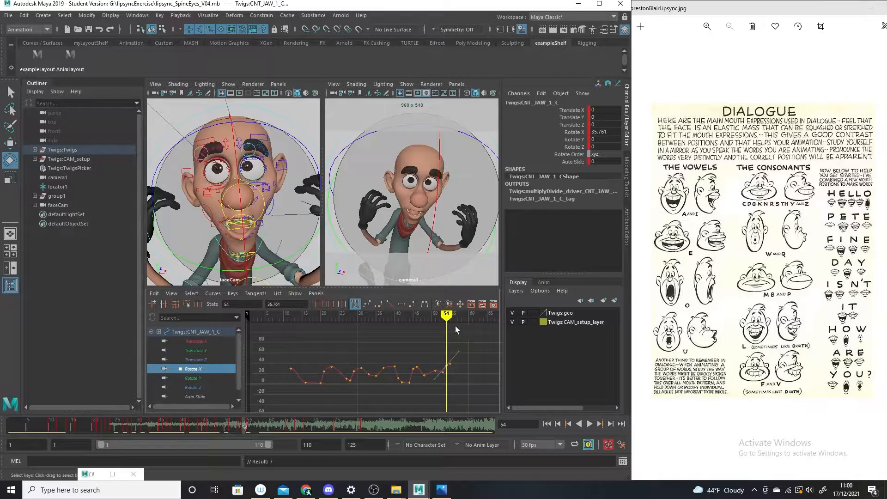
pyautogui.moveTo(453, 317)
pyautogui.mouseDown()
pyautogui.moveTo(295, 319)
pyautogui.moveTo(466, 340)
pyautogui.moveTo(358, 343)
pyautogui.moveTo(465, 348)
pyautogui.mouseUp()
pyautogui.moveTo(243, 253); pyautogui.dragTo(242, 221)
pyautogui.press('s')
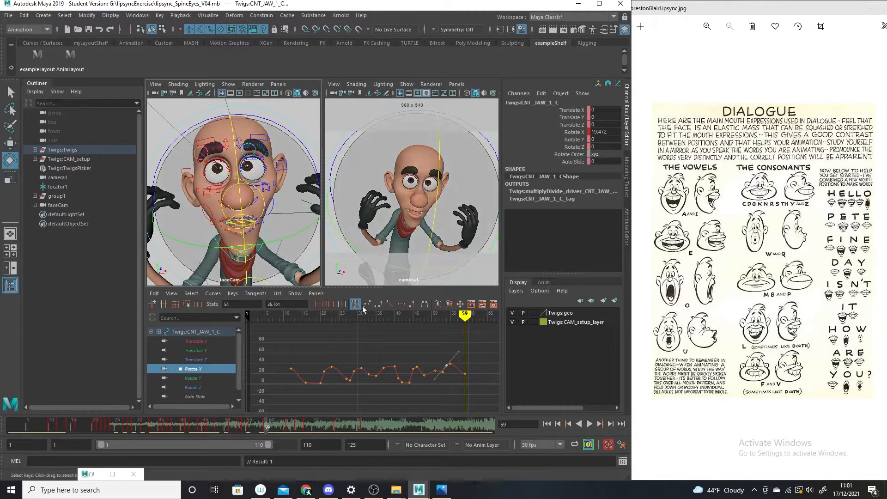
# - Key the jaw at frame 62 with Rotate X 18.029, and move the frame 59 key to frame 58, raised to 38.96
pyautogui.moveTo(465, 317)
pyautogui.mouseDown()
pyautogui.moveTo(422, 318)
pyautogui.moveTo(481, 326)
pyautogui.moveTo(475, 324)
pyautogui.mouseUp()
pyautogui.moveTo(253, 234); pyautogui.dragTo(253, 244)
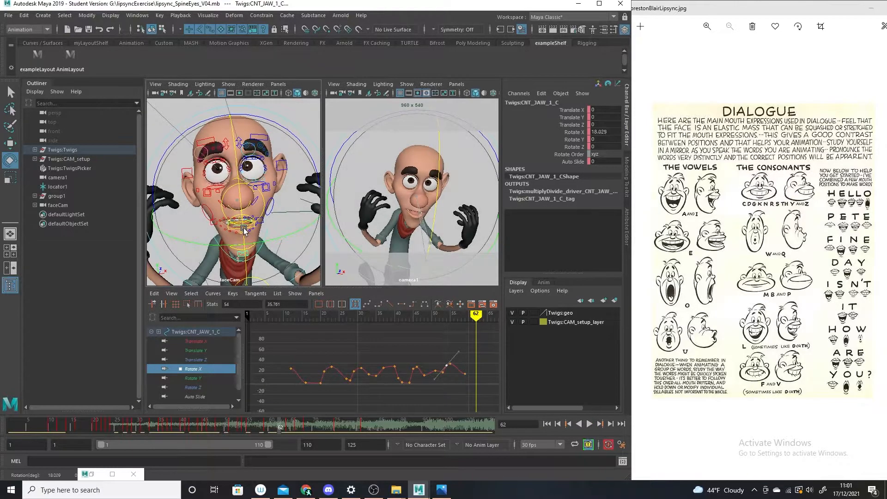
pyautogui.click(465, 374)
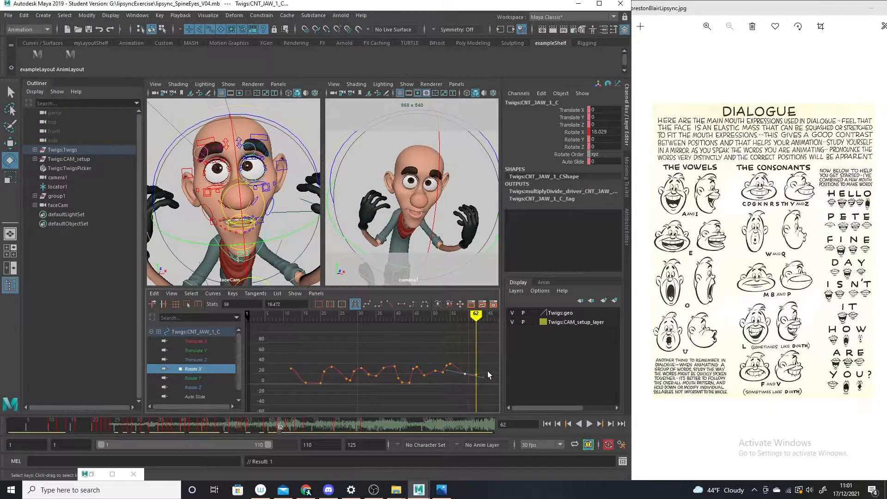
pyautogui.keyDown('shift'); pyautogui.moveTo(466, 385); pyautogui.dragTo(466, 375, button='middle'); pyautogui.keyUp('shift')
# - Shape the jaw's closing with a Rotate X key at frame 60 lowered to 23.148
pyautogui.moveTo(476, 317); pyautogui.dragTo(468, 317)
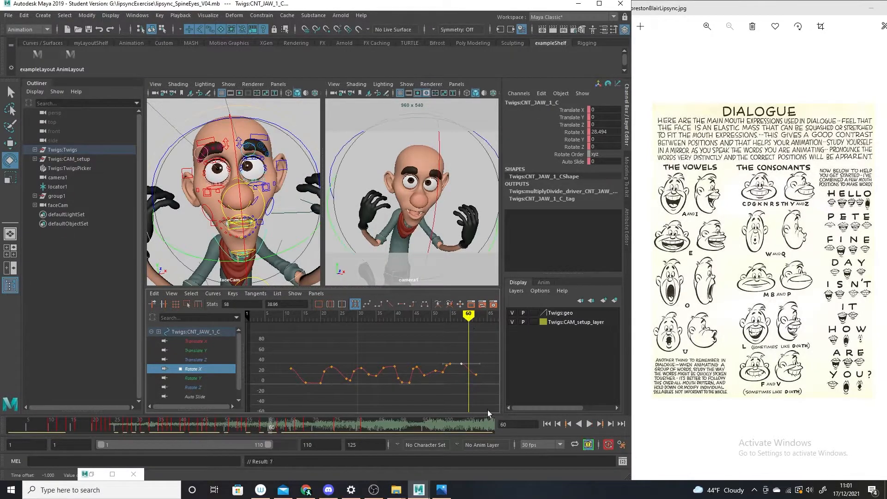
pyautogui.click(480, 375)
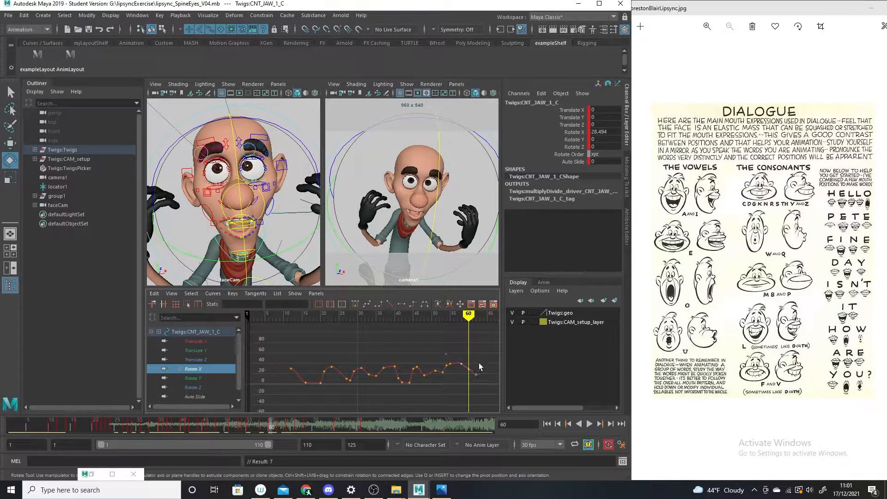
pyautogui.click(469, 369)
pyautogui.keyDown('shift'); pyautogui.moveTo(476, 348); pyautogui.dragTo(475, 355, button='middle'); pyautogui.keyUp('shift')
# - At frame 65, open the jaw slightly to a Rotate X of 23.717 and set a key
pyautogui.moveTo(470, 320)
pyautogui.mouseDown()
pyautogui.moveTo(443, 321)
pyautogui.moveTo(486, 325)
pyautogui.mouseUp()
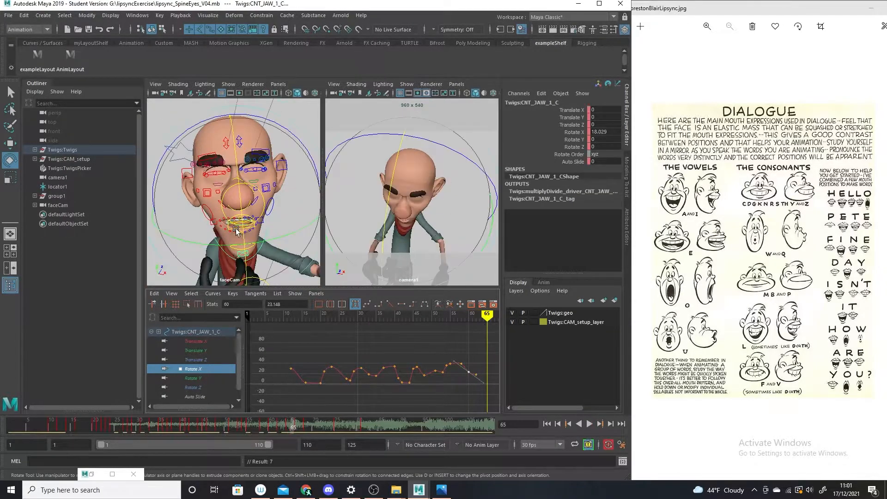
pyautogui.moveTo(243, 230); pyautogui.dragTo(243, 235)
pyautogui.press('s')
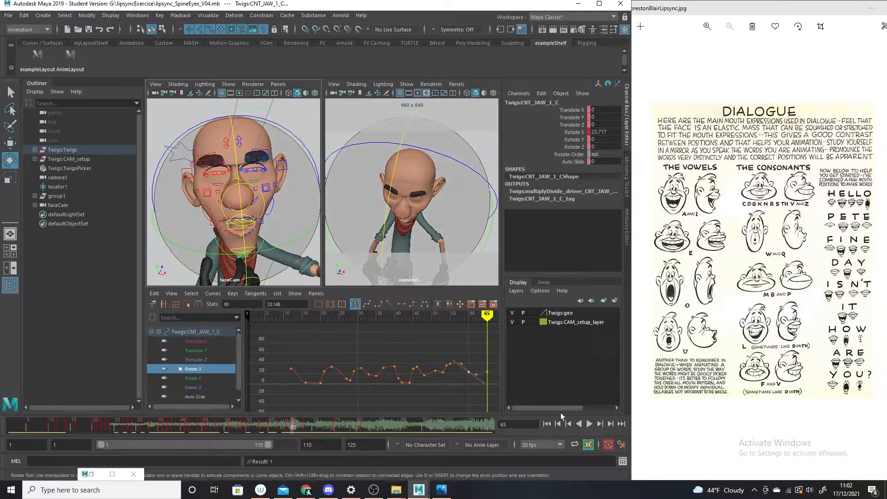
# - Add a Rotate X key at frame 63 and adjust its height between the neighbouring jaw keys
pyautogui.keyDown('alt'); pyautogui.moveTo(468, 384); pyautogui.dragTo(425, 379, button='middle'); pyautogui.keyUp('alt')
pyautogui.keyDown('alt'); pyautogui.moveTo(426, 378); pyautogui.dragTo(503, 378, button='right'); pyautogui.keyUp('alt')
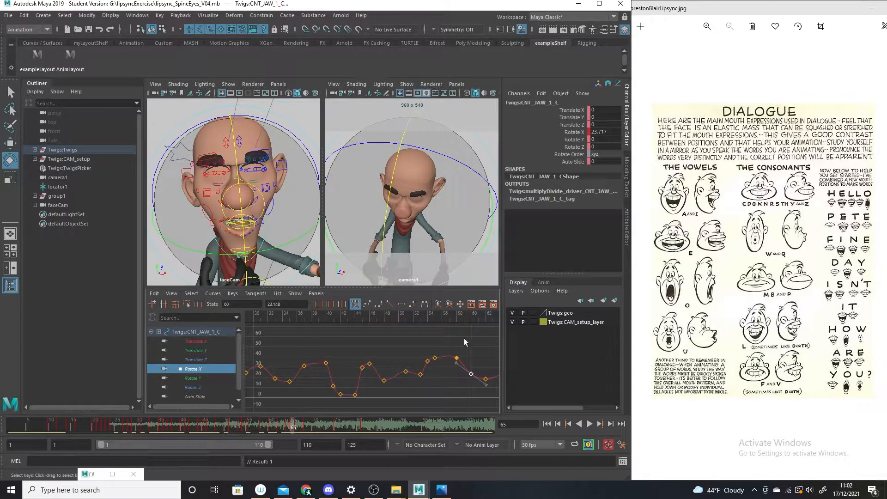
pyautogui.keyDown('alt'); pyautogui.moveTo(468, 378); pyautogui.dragTo(398, 383, button='middle'); pyautogui.keyUp('alt')
pyautogui.moveTo(436, 319); pyautogui.dragTo(424, 321)
pyautogui.press('s')
pyautogui.moveTo(424, 387); pyautogui.dragTo(425, 387)
pyautogui.keyDown('shift'); pyautogui.moveTo(422, 398); pyautogui.dragTo(423, 396, button='middle'); pyautogui.keyUp('shift')
# - Shift the Rotate X keys from frame 58 through 65 one frame earlier and play back the animation from the start
pyautogui.moveTo(467, 369); pyautogui.dragTo(397, 394)
pyautogui.moveTo(479, 349); pyautogui.dragTo(378, 400)
pyautogui.keyDown('shift'); pyautogui.moveTo(421, 388); pyautogui.dragTo(412, 391, button='middle'); pyautogui.keyUp('shift')
pyautogui.moveTo(286, 319)
pyautogui.mouseDown()
pyautogui.moveTo(356, 342)
pyautogui.moveTo(432, 350)
pyautogui.mouseUp()
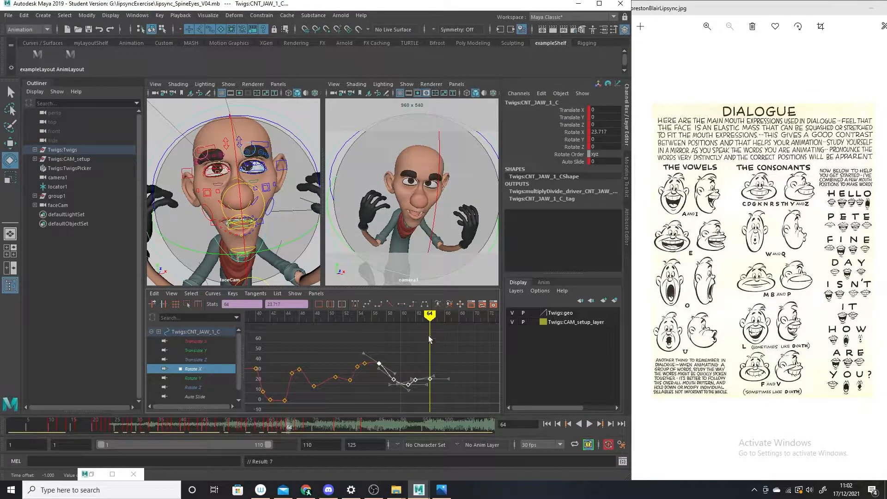
pyautogui.press('a')
pyautogui.click(422, 383)
pyautogui.click(253, 319)
pyautogui.hotkey('alt', 'v')
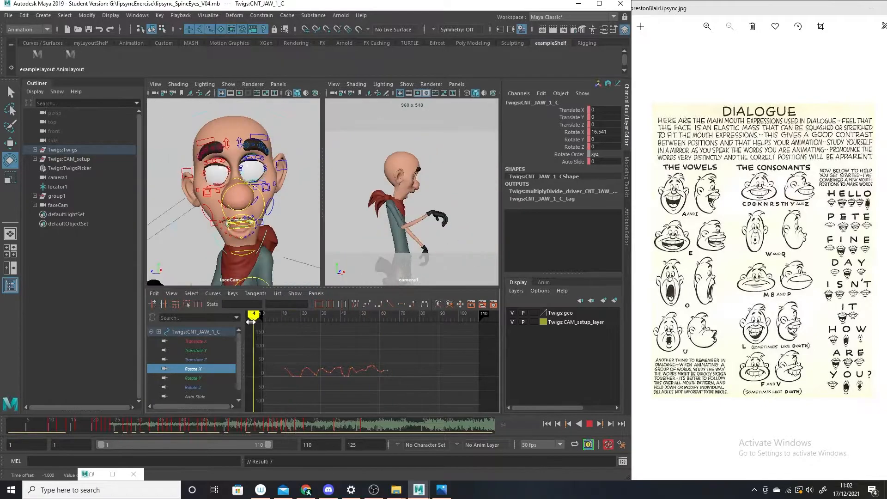
# - At frame 67, open the jaw to a Rotate X of 32.778 and set a key
pyautogui.moveTo(321, 338)
pyautogui.mouseDown()
pyautogui.moveTo(411, 348)
pyautogui.moveTo(300, 346)
pyautogui.moveTo(294, 353)
pyautogui.moveTo(407, 355)
pyautogui.moveTo(379, 354)
pyautogui.moveTo(390, 353)
pyautogui.mouseUp()
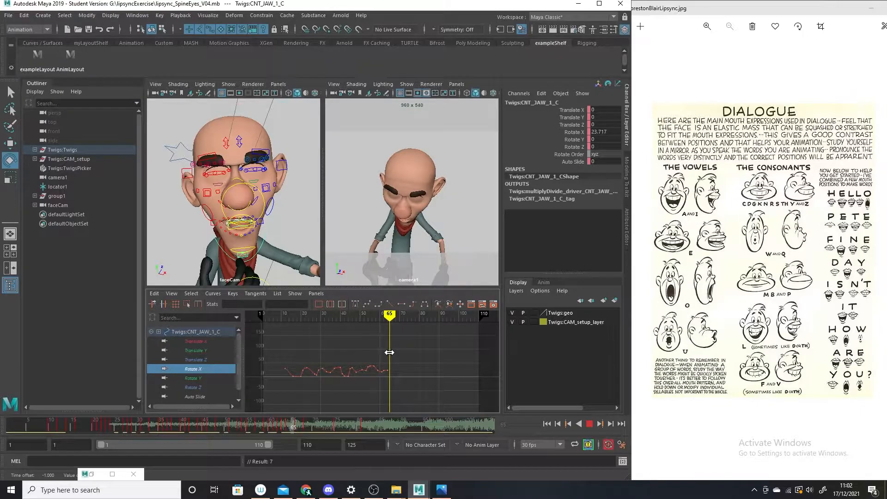
pyautogui.moveTo(389, 353); pyautogui.dragTo(394, 353)
pyautogui.moveTo(246, 224); pyautogui.dragTo(244, 240)
pyautogui.press('s')
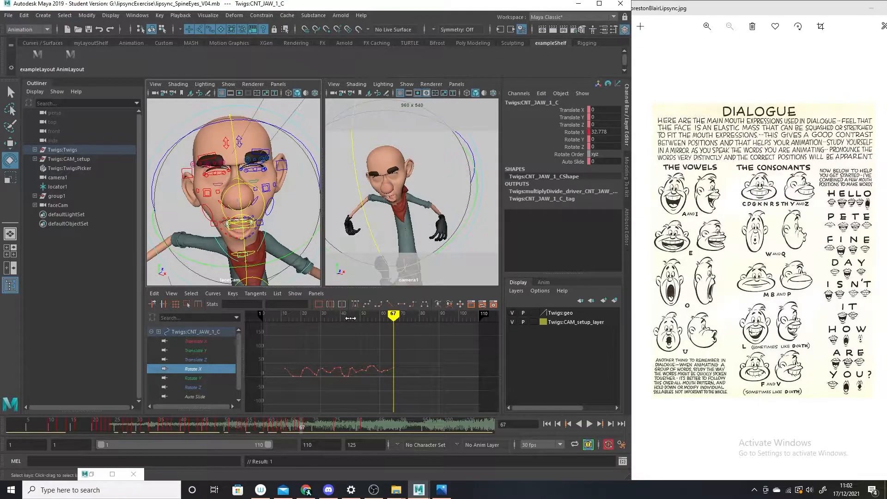
# - Add a Rotate X key at frame 65 and raise it to 29.921 to speed up the jaw opening
pyautogui.press('f')
pyautogui.scroll(3, 428, 373)
pyautogui.keyDown('alt'); pyautogui.moveTo(405, 346); pyautogui.dragTo(399, 339, button='middle'); pyautogui.keyUp('alt')
pyautogui.moveTo(406, 333); pyautogui.dragTo(396, 334)
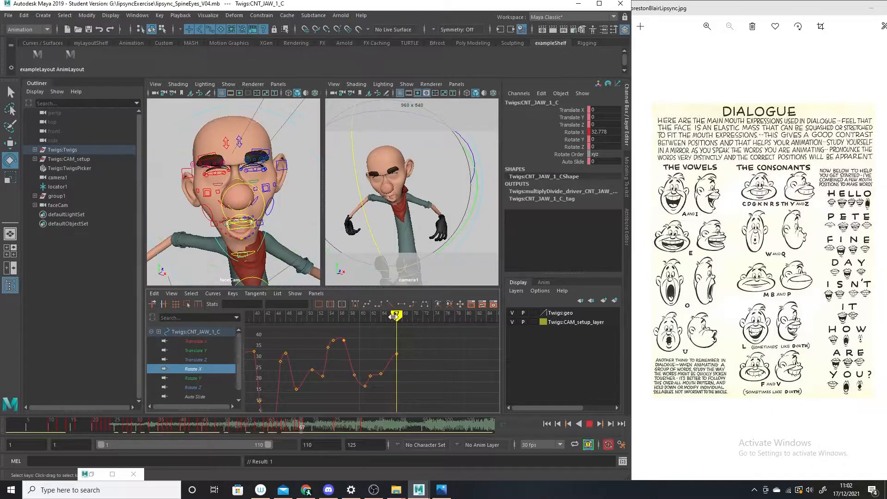
pyautogui.scroll(-2, 392, 355)
pyautogui.press('s')
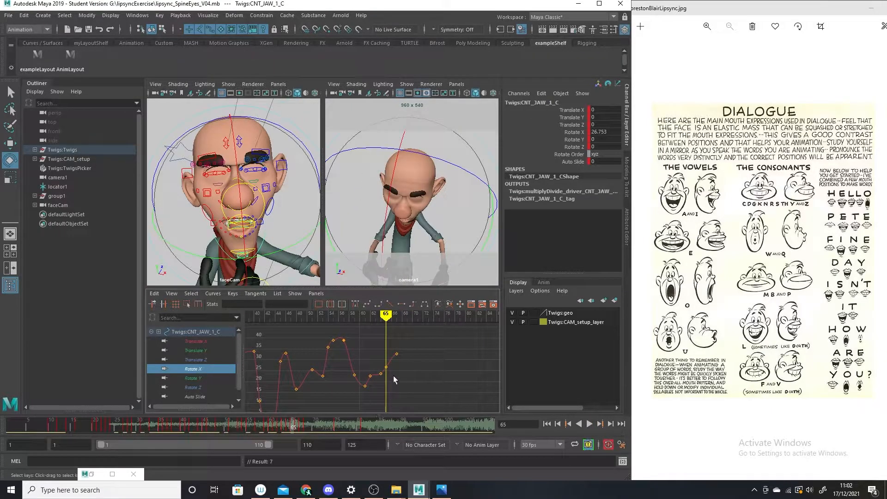
pyautogui.click(386, 365)
pyautogui.moveTo(386, 365); pyautogui.dragTo(385, 360)
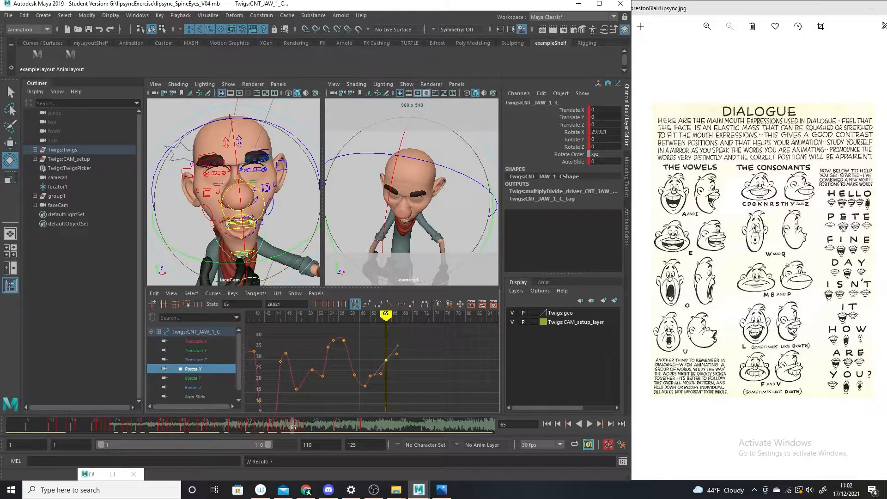
# - Scrub to frame 69 and close the jaw to a Rotate X of 4.587
pyautogui.moveTo(378, 333); pyautogui.dragTo(336, 334)
pyautogui.moveTo(119, 423); pyautogui.dragTo(311, 420)
pyautogui.moveTo(241, 232); pyautogui.dragTo(242, 184)
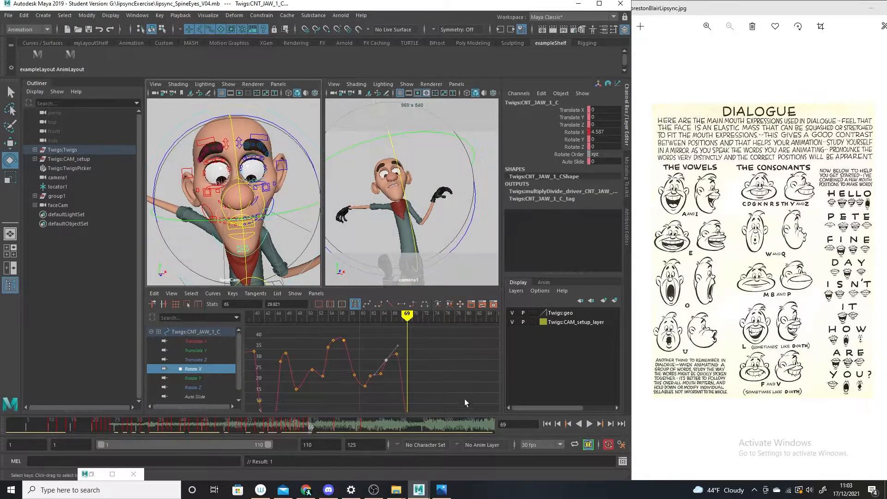
# - Add a Rotate X key at frame 68 and lower it to 13.614 between the open and closed jaw poses
pyautogui.moveTo(417, 313); pyautogui.dragTo(402, 313)
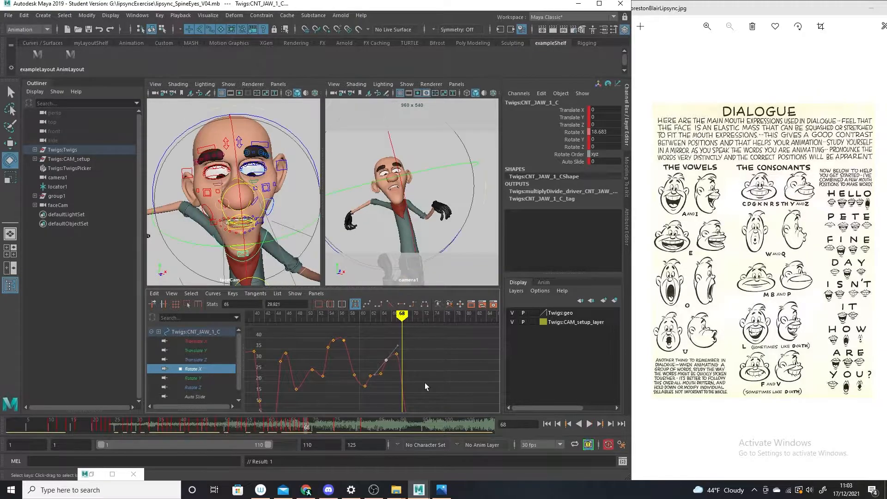
pyautogui.moveTo(402, 384); pyautogui.dragTo(402, 396)
pyautogui.scroll(-2, 449, 375)
pyautogui.keyDown('alt'); pyautogui.keyDown('shift'); pyautogui.moveTo(411, 382); pyautogui.dragTo(427, 378, button='right'); pyautogui.keyUp('shift'); pyautogui.keyUp('alt')
# - At frame 73, close the jaw to a Rotate X of 3.063 and set a key
pyautogui.moveTo(312, 427); pyautogui.dragTo(328, 426)
pyautogui.moveTo(413, 218); pyautogui.dragTo(415, 222, button='middle')
pyautogui.press('s')
pyautogui.moveTo(461, 315)
pyautogui.mouseDown()
pyautogui.moveTo(332, 341)
pyautogui.moveTo(459, 339)
pyautogui.mouseUp()
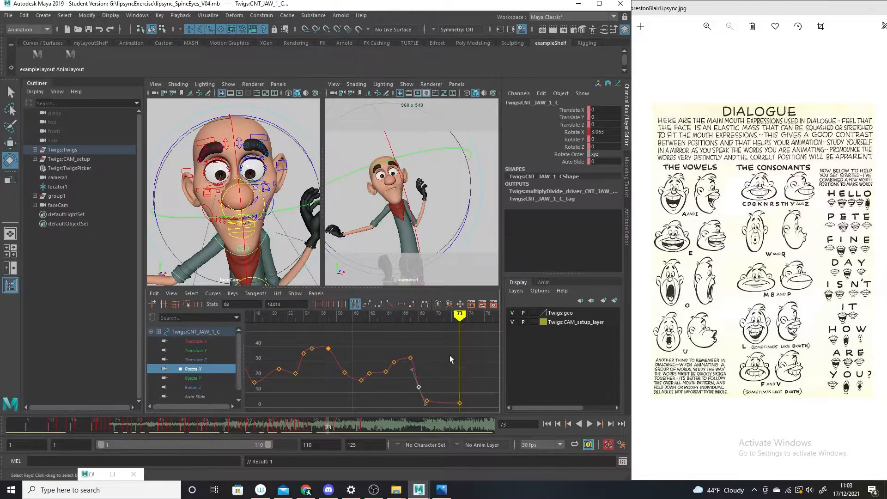
# - Scrub the audio to frame 77 and open the jaw to a Rotate X of 14.088
pyautogui.moveTo(465, 317); pyautogui.dragTo(490, 317)
pyautogui.moveTo(489, 356); pyautogui.dragTo(489, 356)
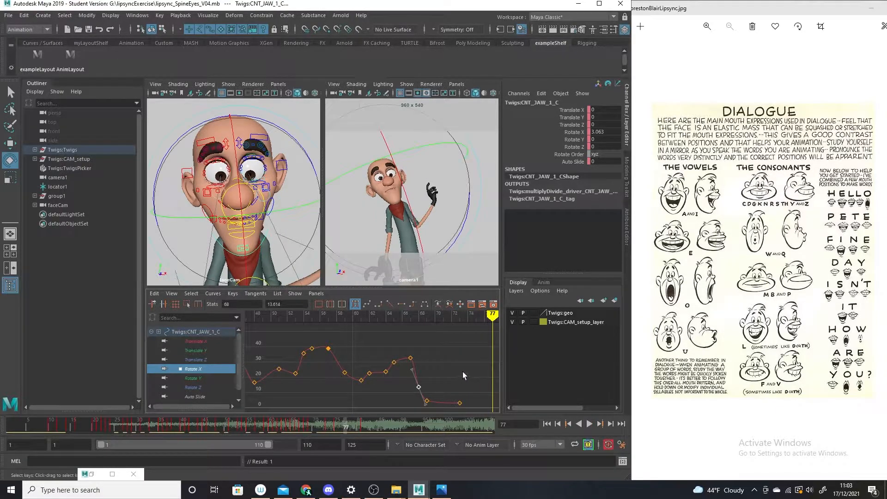
pyautogui.keyDown('alt'); pyautogui.moveTo(457, 386); pyautogui.dragTo(395, 382, button='middle'); pyautogui.keyUp('alt')
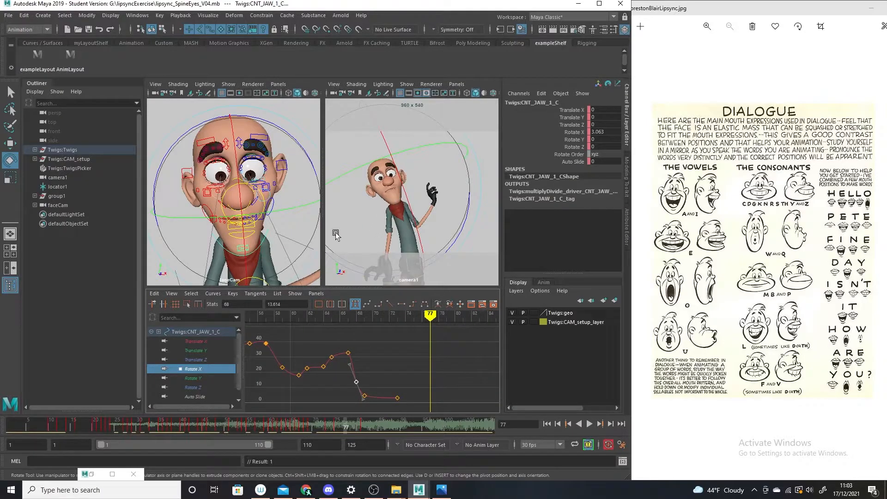
pyautogui.moveTo(244, 214)
pyautogui.mouseDown()
pyautogui.moveTo(242, 189)
pyautogui.moveTo(243, 213)
pyautogui.mouseUp()
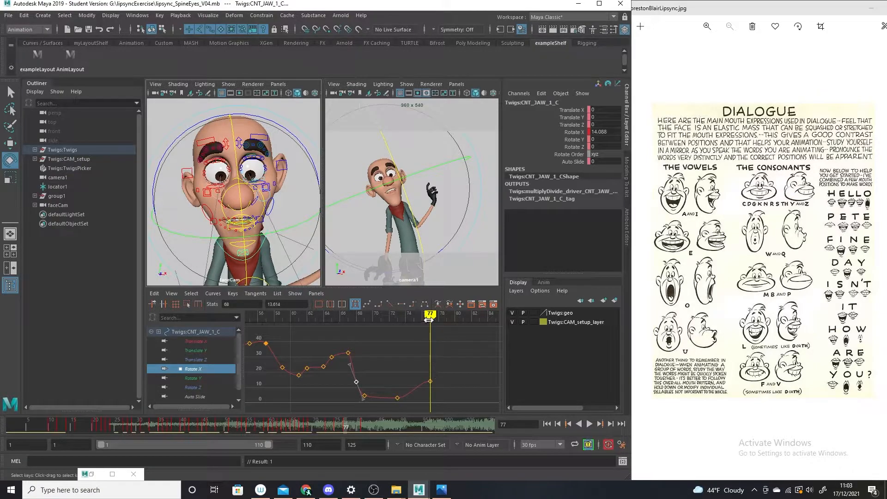
# - Add a Rotate X key at frame 75, raise it to 12.264, and play back the result
pyautogui.moveTo(431, 315)
pyautogui.mouseDown()
pyautogui.moveTo(396, 325)
pyautogui.moveTo(429, 328)
pyautogui.moveTo(414, 330)
pyautogui.mouseUp()
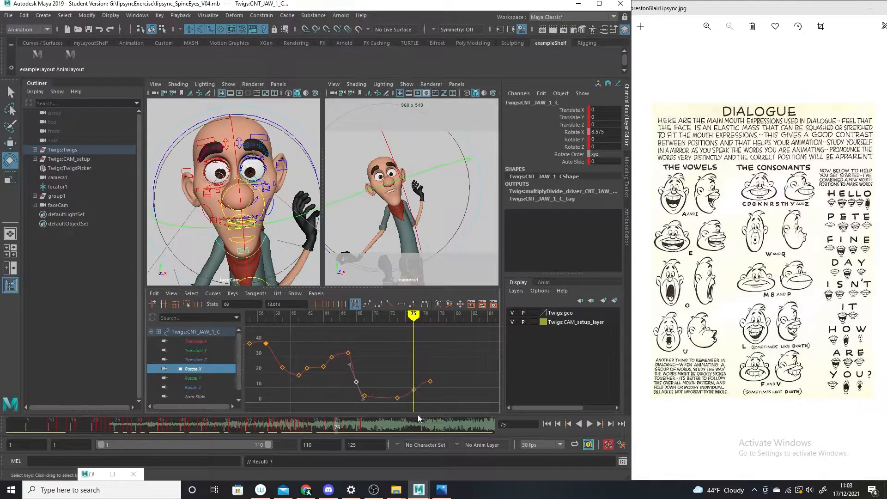
pyautogui.moveTo(420, 394); pyautogui.dragTo(418, 394)
pyautogui.moveTo(418, 394); pyautogui.dragTo(417, 390, button='middle')
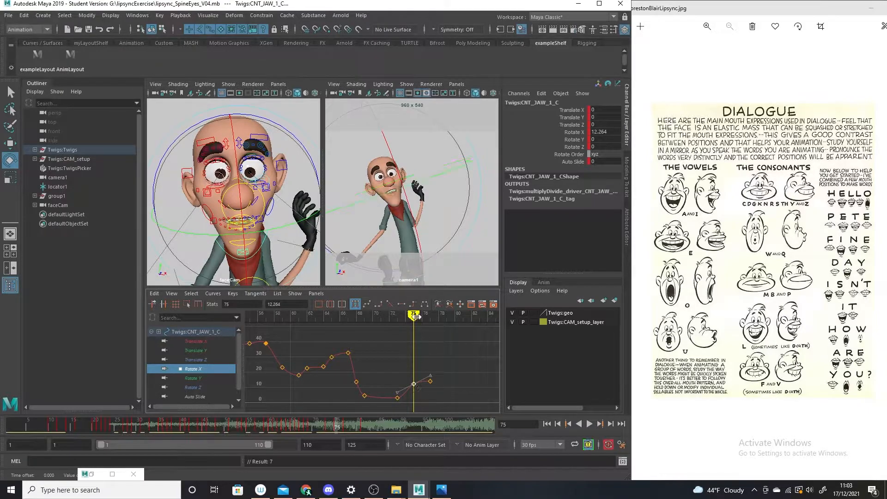
pyautogui.hotkey('alt', 'v')
pyautogui.hotkey('alt', 'v')
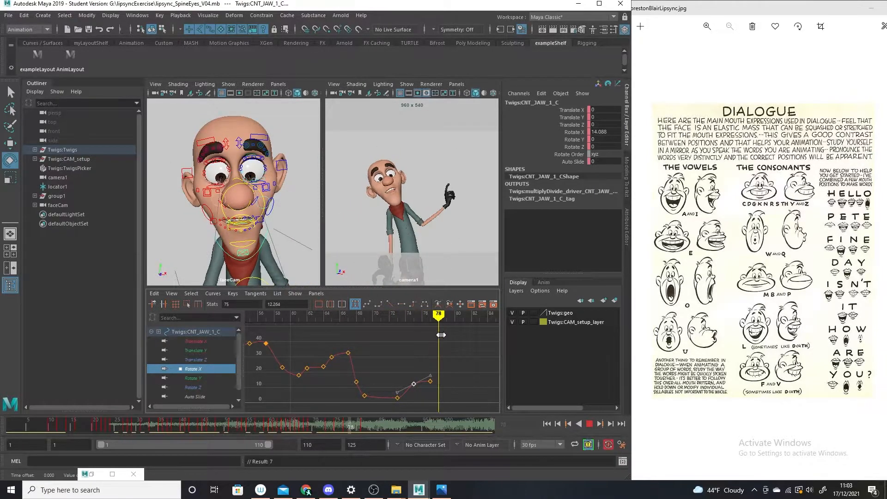
# - Raise the Rotate X keys at frames 75 and 77 together, bringing frame 77 to 24.428, and play them back
pyautogui.moveTo(410, 398); pyautogui.dragTo(420, 384, button='middle')
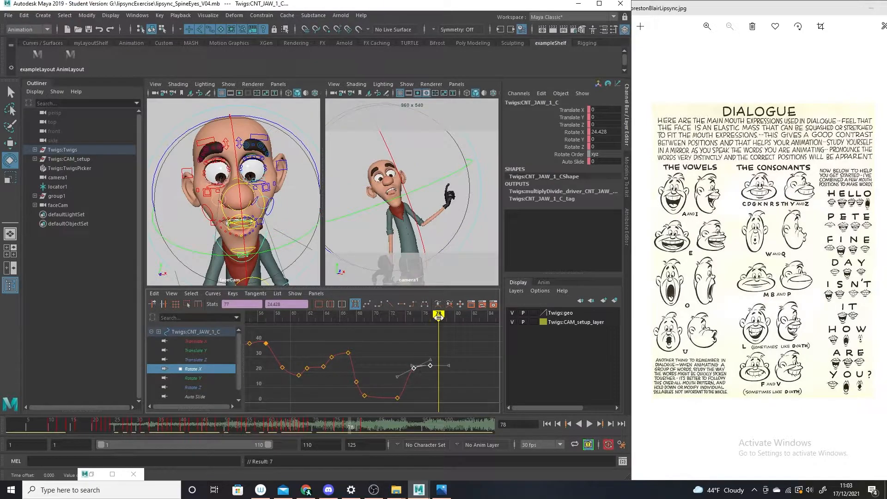
pyautogui.hotkey('alt', 'v')
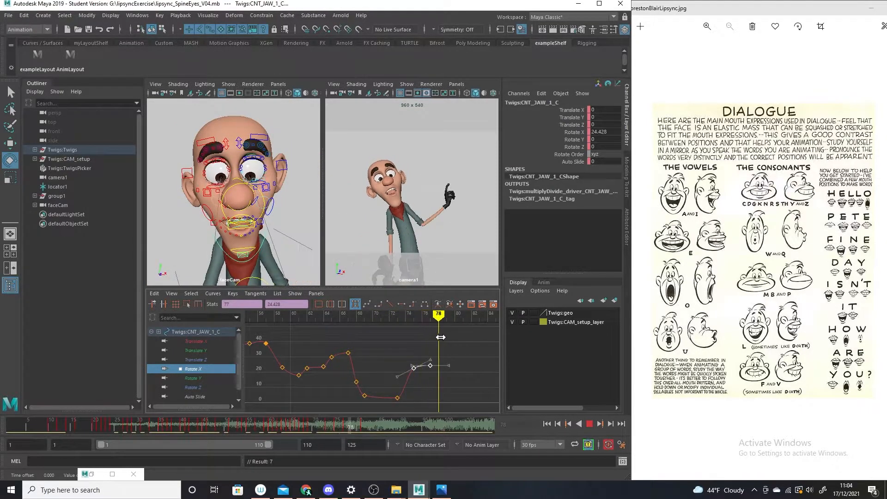
pyautogui.hotkey('alt', 'v')
# - Move the closed-jaw key from frame 73 to 74 and lower the frame 75 key to a Rotate X of 21.995
pyautogui.moveTo(392, 390); pyautogui.dragTo(400, 404)
pyautogui.keyDown('shift'); pyautogui.moveTo(400, 404); pyautogui.dragTo(407, 404, button='middle'); pyautogui.keyUp('shift')
pyautogui.moveTo(411, 364); pyautogui.dragTo(409, 373)
pyautogui.moveTo(416, 346)
pyautogui.keyDown('shift'); pyautogui.mouseDown(button='middle')
pyautogui.moveTo(415, 356)
pyautogui.moveTo(416, 347)
pyautogui.mouseUp(button='middle'); pyautogui.keyUp('shift')
pyautogui.hotkey('alt', 'v')
# - Key a wider jaw opening at frame 80, then adjust the curve with frame 80 at 28.109 and frame 77 at 26.557
pyautogui.moveTo(415, 317)
pyautogui.mouseDown()
pyautogui.moveTo(331, 319)
pyautogui.moveTo(440, 340)
pyautogui.moveTo(432, 319)
pyautogui.moveTo(443, 319)
pyautogui.mouseUp()
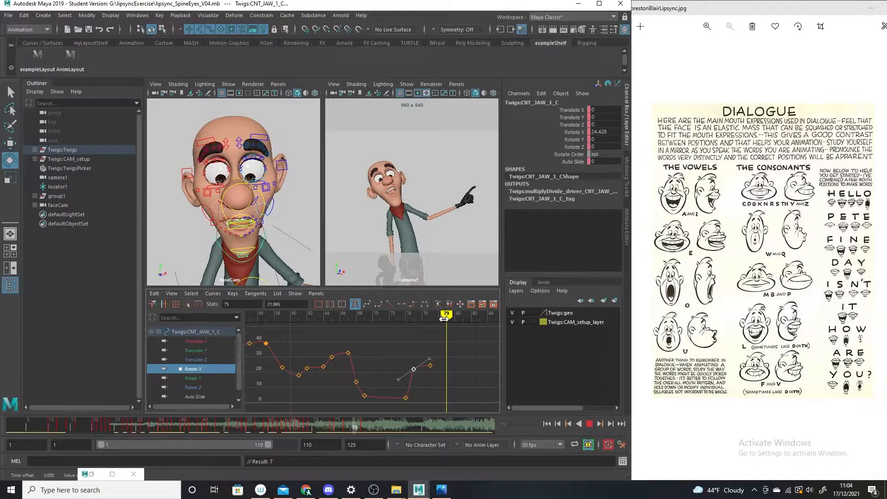
pyautogui.moveTo(444, 319)
pyautogui.mouseDown()
pyautogui.moveTo(422, 318)
pyautogui.moveTo(465, 325)
pyautogui.moveTo(398, 323)
pyautogui.moveTo(454, 332)
pyautogui.mouseUp()
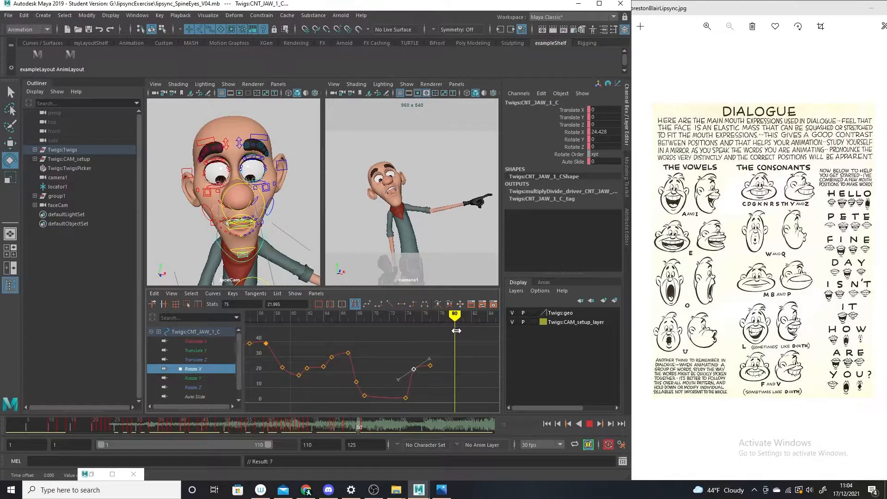
pyautogui.moveTo(414, 210); pyautogui.dragTo(420, 223)
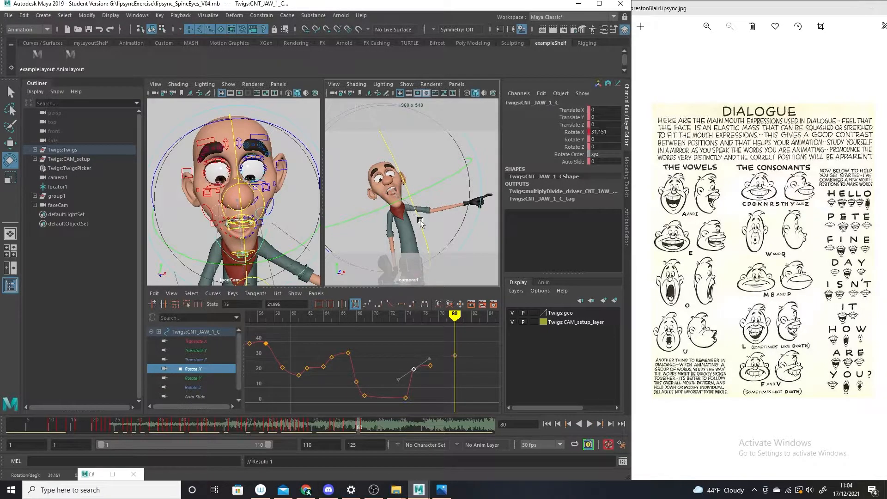
pyautogui.click(455, 355)
pyautogui.moveTo(457, 350); pyautogui.dragTo(434, 371)
pyautogui.click(433, 372)
pyautogui.hotkey('alt', 'v')
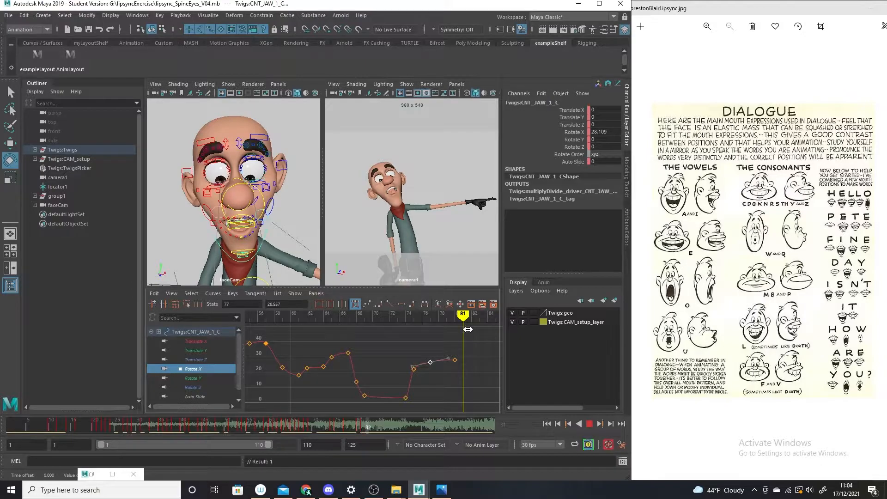
pyautogui.hotkey('alt', 'v')
# - At frame 82, key the jaw partly closed and lower its Rotate X to 17.272
pyautogui.moveTo(425, 250); pyautogui.dragTo(425, 236)
pyautogui.press('s')
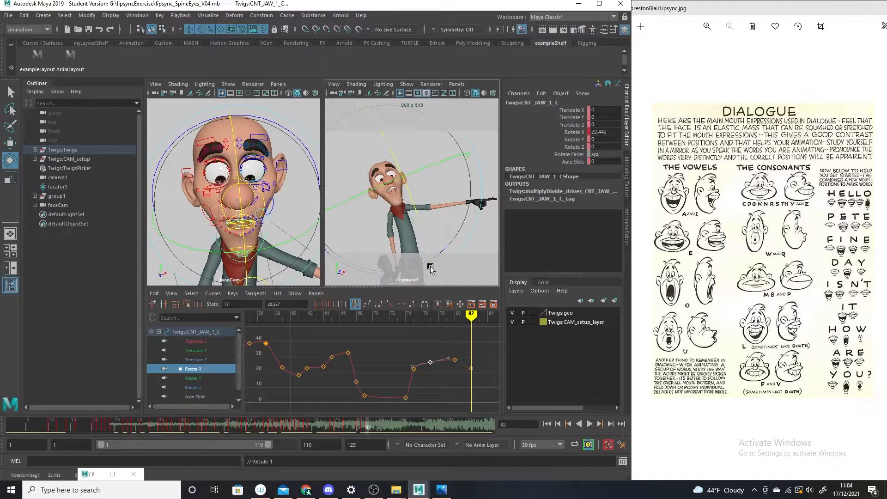
pyautogui.moveTo(473, 316); pyautogui.dragTo(485, 335)
pyautogui.moveTo(464, 380); pyautogui.dragTo(463, 381)
pyautogui.keyDown('shift'); pyautogui.moveTo(472, 360); pyautogui.dragTo(473, 369, button='middle'); pyautogui.keyUp('shift')
# - Scrub the audio to frame 89 and key the jaw at a Rotate X of 20.41
pyautogui.moveTo(356, 422); pyautogui.dragTo(394, 421)
pyautogui.click(397, 427)
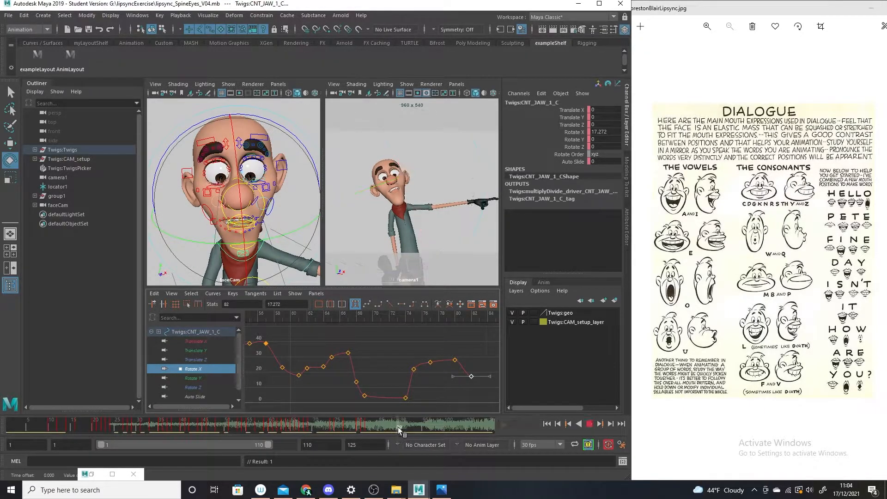
pyautogui.moveTo(416, 216); pyautogui.dragTo(417, 221)
pyautogui.keyDown('alt'); pyautogui.moveTo(446, 348); pyautogui.dragTo(384, 343, button='middle'); pyautogui.keyUp('alt')
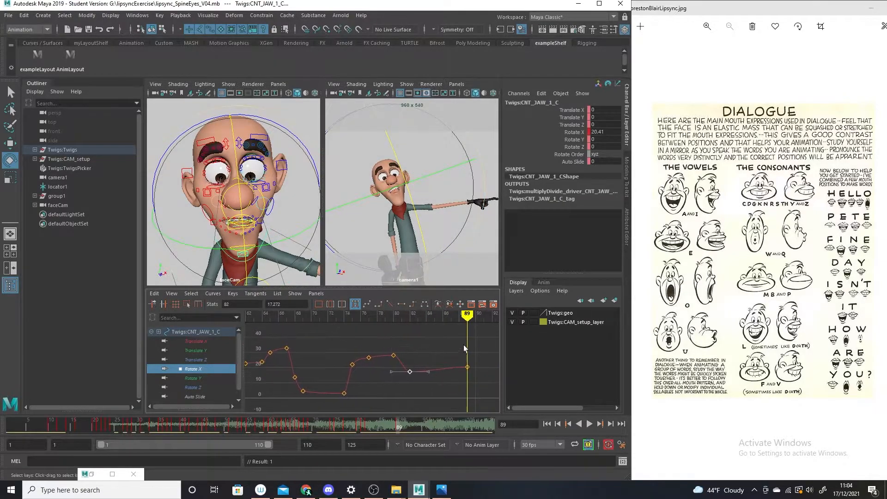
# - Add a Rotate X key at frame 87 and lower it to 17.963 to hold the jaw before it opens
pyautogui.moveTo(470, 315)
pyautogui.mouseDown()
pyautogui.moveTo(412, 333)
pyautogui.moveTo(452, 335)
pyautogui.mouseUp()
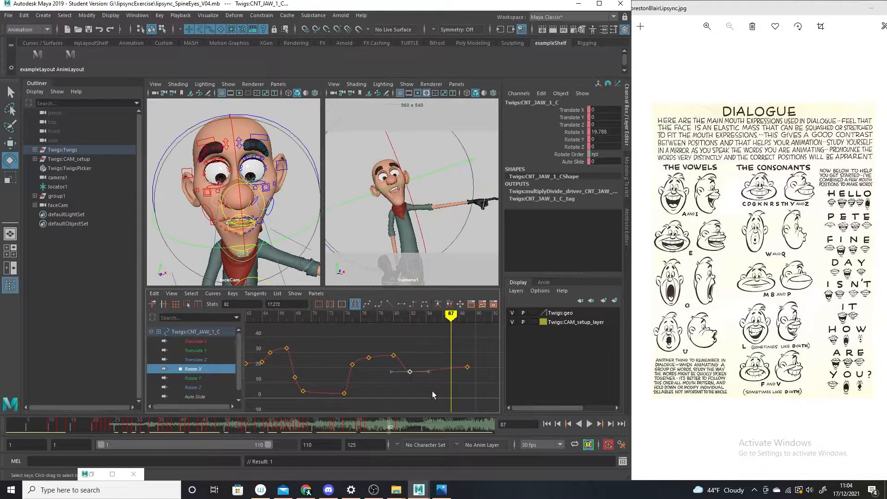
pyautogui.press('s')
pyautogui.moveTo(452, 370); pyautogui.dragTo(454, 372)
pyautogui.keyDown('shift'); pyautogui.moveTo(458, 352); pyautogui.dragTo(458, 359, button='middle'); pyautogui.keyUp('shift')
# - Raise the frame 89 key to a Rotate X of 33.183 and play back the wider jaw opening
pyautogui.moveTo(477, 357); pyautogui.dragTo(464, 379)
pyautogui.keyDown('shift'); pyautogui.moveTo(470, 385); pyautogui.dragTo(472, 374, button='middle'); pyautogui.keyUp('shift')
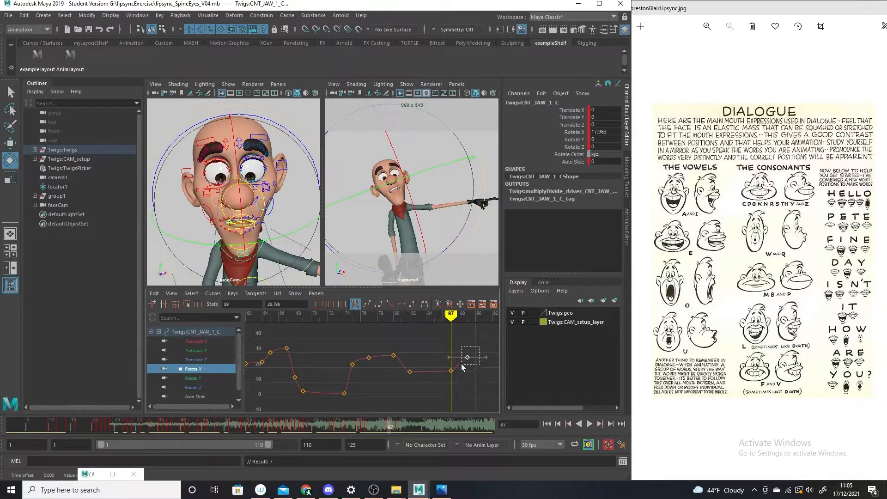
pyautogui.keyDown('shift'); pyautogui.moveTo(470, 363); pyautogui.dragTo(471, 363, button='middle'); pyautogui.keyUp('shift')
pyautogui.hotkey('alt', 'v')
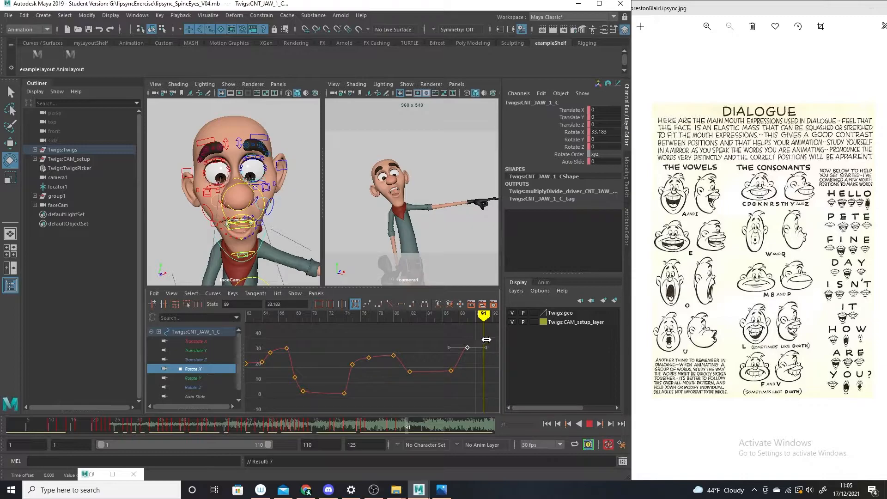
pyautogui.hotkey('alt', 'v')
# - Scrub to frame 97, partly close the jaw, and set a key
pyautogui.moveTo(409, 425); pyautogui.dragTo(433, 425)
pyautogui.moveTo(423, 231); pyautogui.dragTo(419, 207)
pyautogui.press('s')
pyautogui.keyDown('alt'); pyautogui.moveTo(453, 329); pyautogui.dragTo(368, 336, button='middle'); pyautogui.keyUp('alt')
# - Scrub the audio to frame 101 and key the jaw slightly more open
pyautogui.moveTo(449, 316)
pyautogui.mouseDown()
pyautogui.moveTo(325, 333)
pyautogui.moveTo(465, 333)
pyautogui.mouseUp()
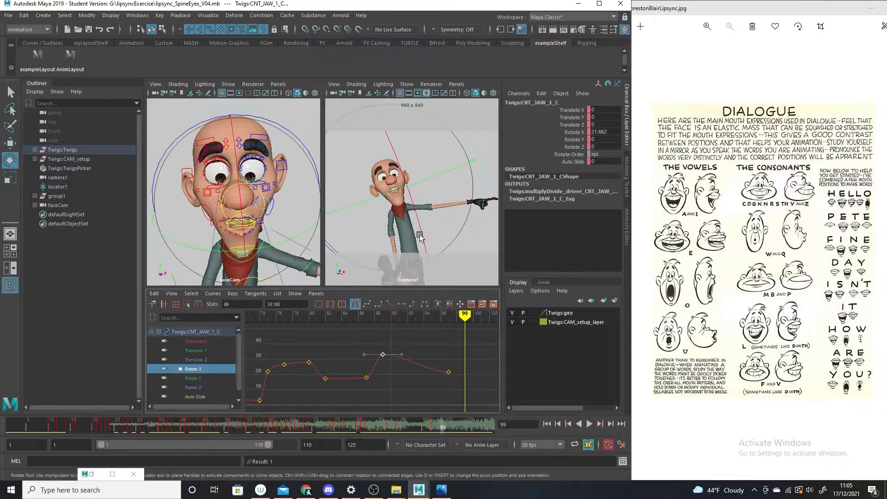
pyautogui.moveTo(445, 424); pyautogui.dragTo(452, 424)
pyautogui.moveTo(420, 230); pyautogui.dragTo(424, 243)
pyautogui.moveTo(487, 333)
pyautogui.mouseDown()
pyautogui.moveTo(296, 341)
pyautogui.moveTo(497, 344)
pyautogui.mouseUp()
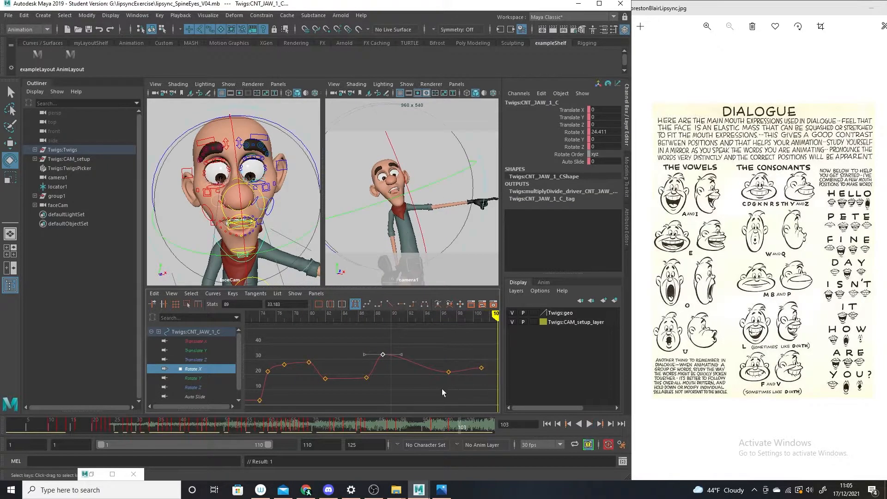
# - Shift the Rotate X key from frame 97 to 98 and raise the frame 101 key
pyautogui.keyDown('shift'); pyautogui.moveTo(442, 383); pyautogui.dragTo(456, 383, button='middle'); pyautogui.keyUp('shift')
pyautogui.moveTo(490, 359); pyautogui.dragTo(478, 376)
pyautogui.keyDown('shift'); pyautogui.moveTo(481, 378); pyautogui.dragTo(487, 373, button='middle'); pyautogui.keyUp('shift')
# - Add a Rotate X key between frames 98 and 101 and place it at frame 100 with a value of 26.137
pyautogui.moveTo(497, 315); pyautogui.dragTo(469, 333)
pyautogui.press('s')
pyautogui.moveTo(461, 362); pyautogui.dragTo(470, 374)
pyautogui.keyDown('shift'); pyautogui.moveTo(464, 384); pyautogui.dragTo(472, 382, button='middle'); pyautogui.keyUp('shift')
# - Add a Rotate X key at frame 88 and raise it to 29.934 to speed up the jaw opening
pyautogui.moveTo(462, 315); pyautogui.dragTo(374, 315)
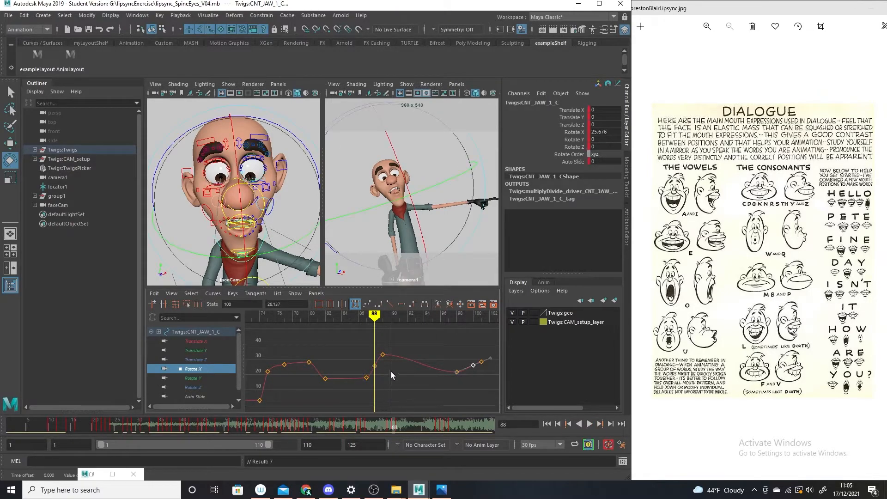
pyautogui.moveTo(368, 355); pyautogui.dragTo(378, 370)
pyautogui.keyDown('shift'); pyautogui.moveTo(378, 369); pyautogui.dragTo(376, 362, button='middle'); pyautogui.keyUp('shift')
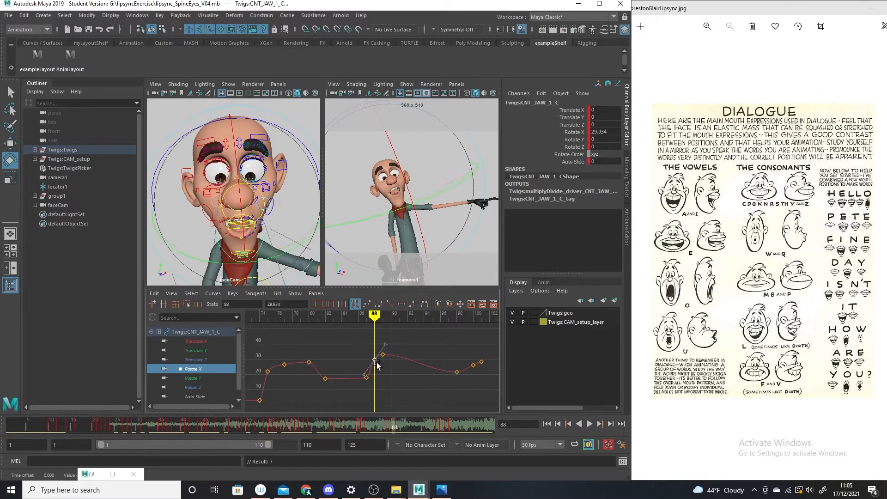
pyautogui.moveTo(364, 316); pyautogui.dragTo(496, 351)
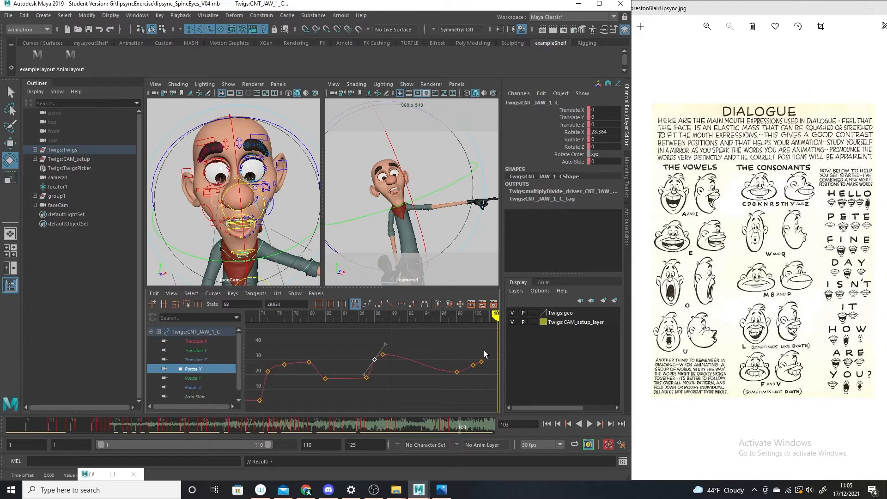